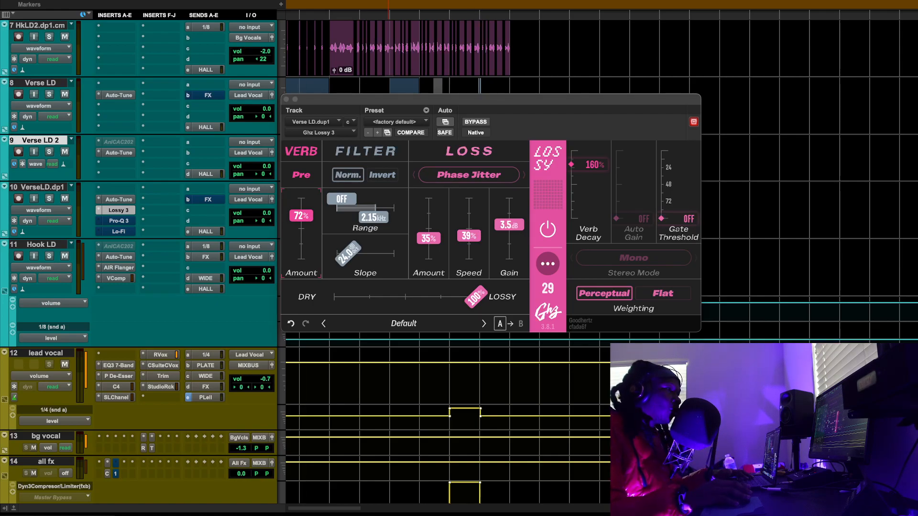
Play back the session while viewing the vocal tracks, stop the transport and close the Lossy 3 window
scroll(526, 52, "left", 1)
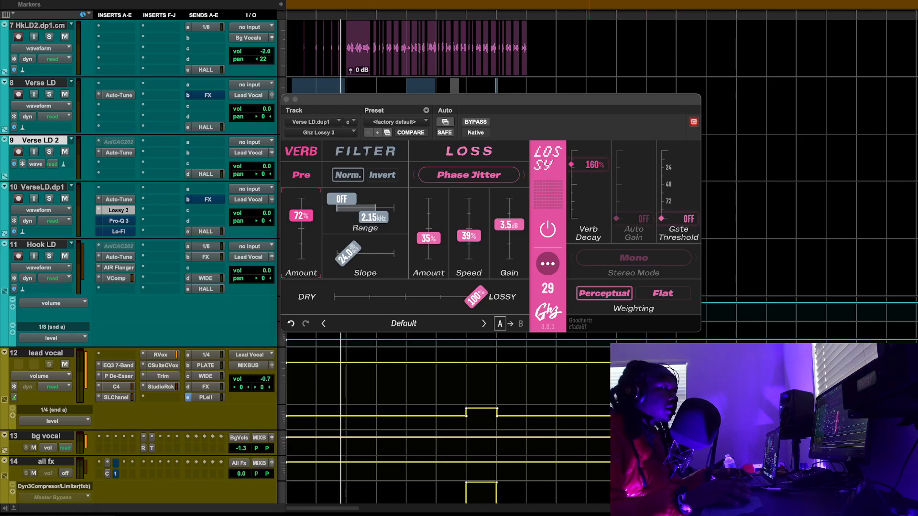
scroll(722, 138, "up", 5)
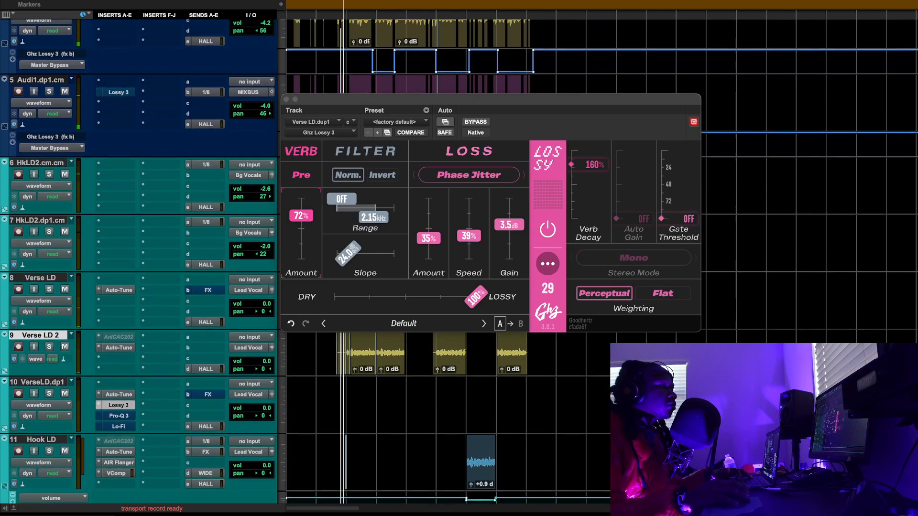
scroll(721, 138, "up", 2)
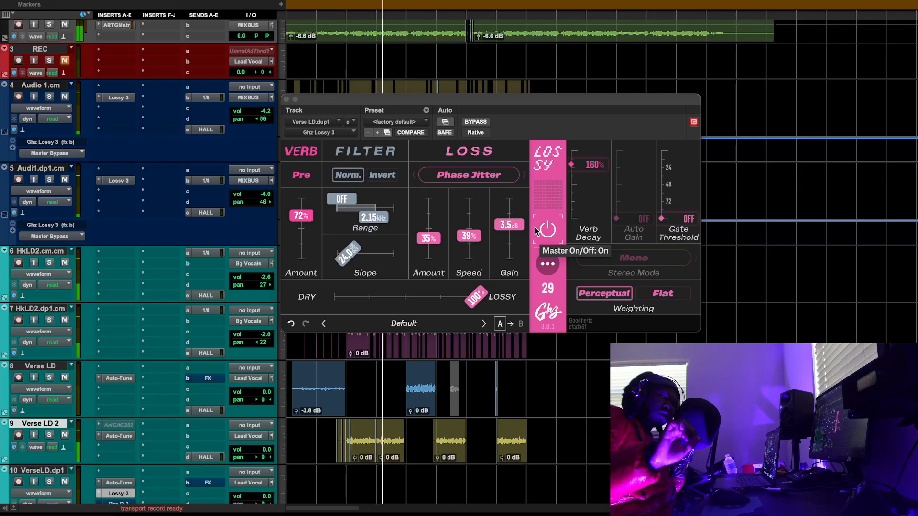
left_click_drag(567, 103, 528, 180)
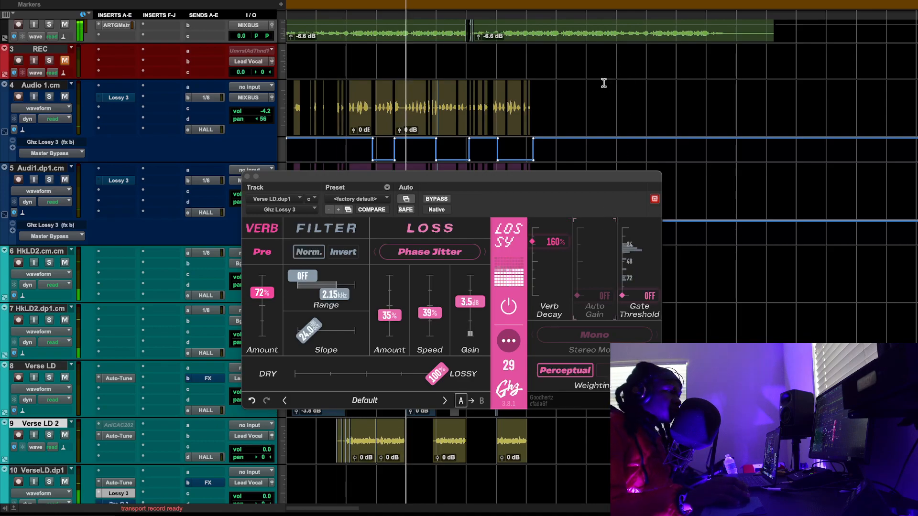
key("space")
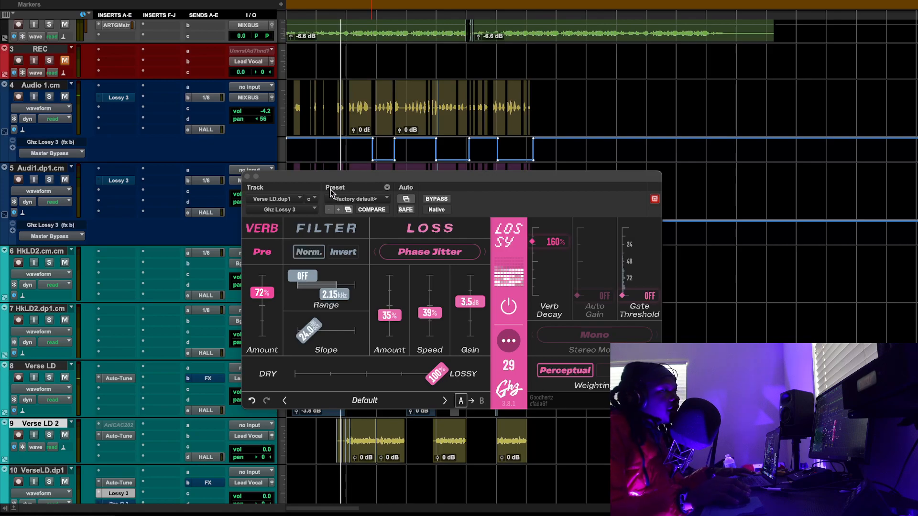
left_click(247, 176)
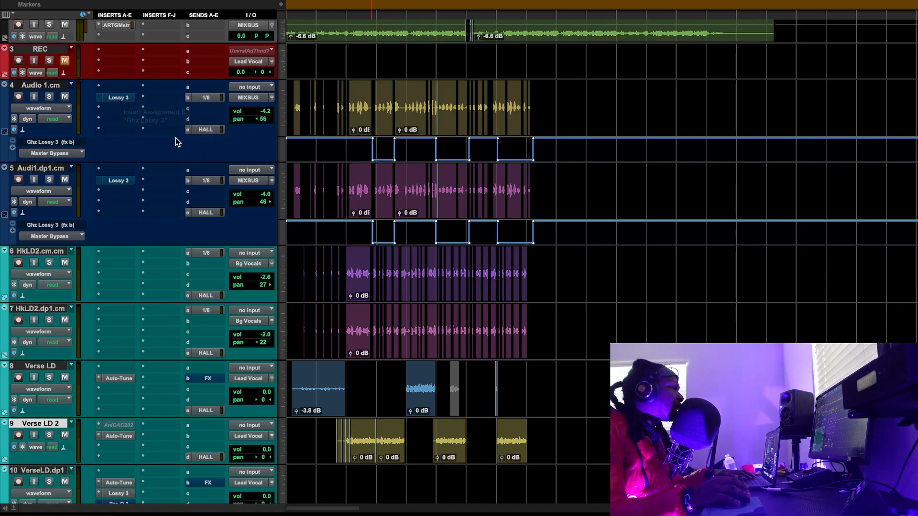
Open Lossy 3 on the VerseLD.dp1 track and lower its filter slope to 17.0 dB
scroll(165, 276, "down", 5)
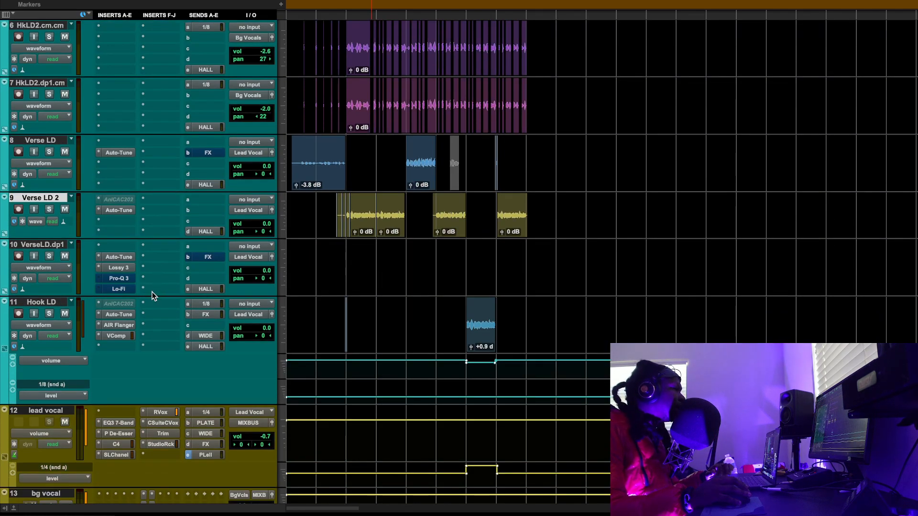
left_click(118, 268)
left_click_drag(460, 177, 424, 65)
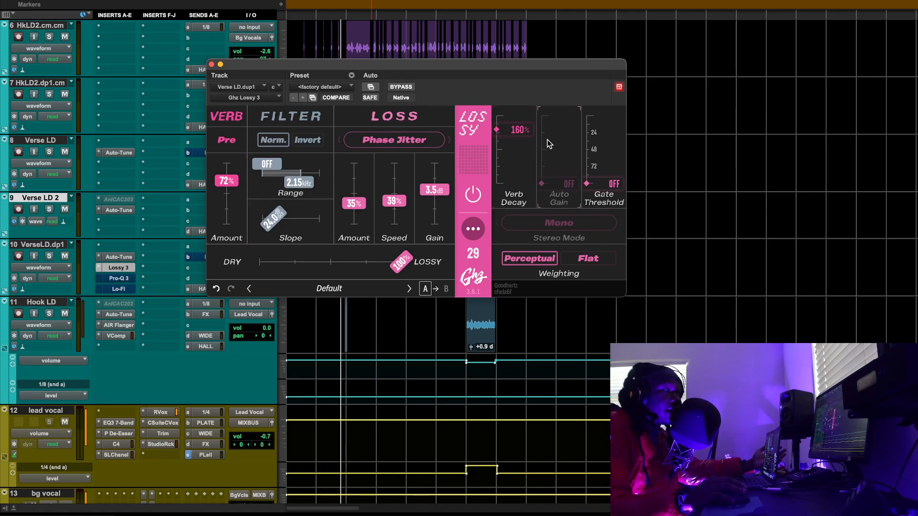
left_click(226, 143)
left_click(227, 143)
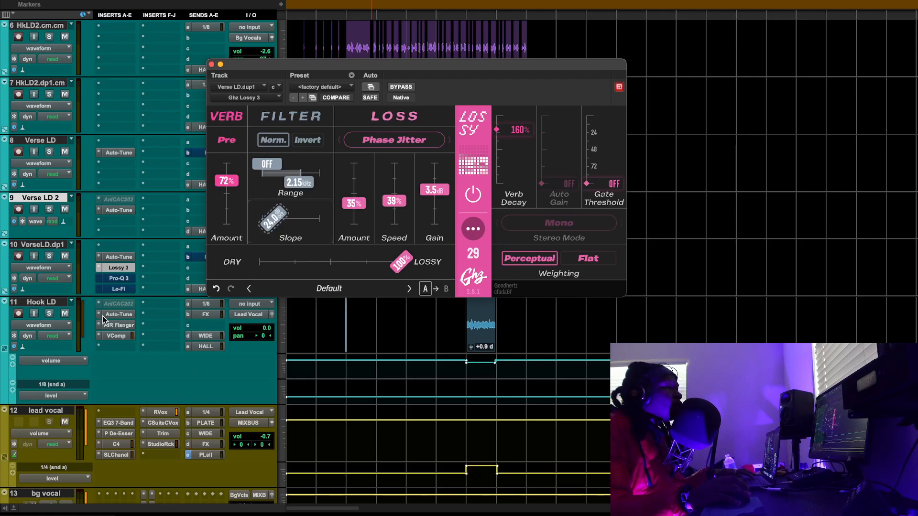
mouse_move(276, 226)
left_mouse_down()
mouse_move(310, 223)
mouse_move(272, 225)
left_mouse_up()
Open Pro-Q 3 on the VerseLD.dp1 track, try a 36 dB/oct slope on the low cut and set it back to 96 dB/oct
left_click(119, 279)
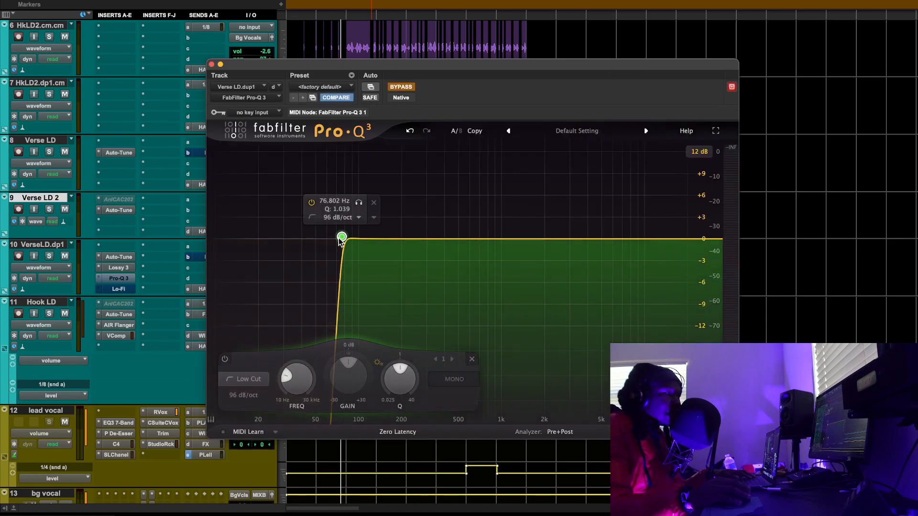
left_click(347, 219)
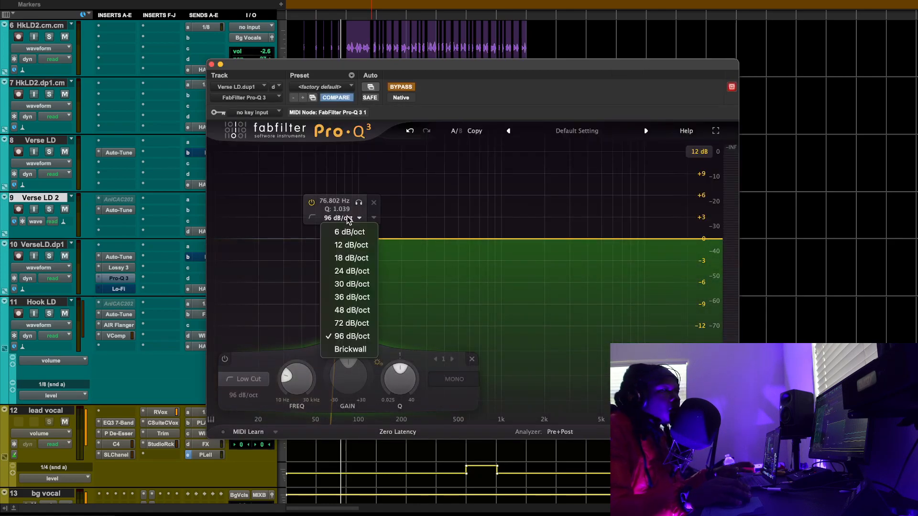
left_click(348, 218)
left_click(348, 218)
left_click(352, 297)
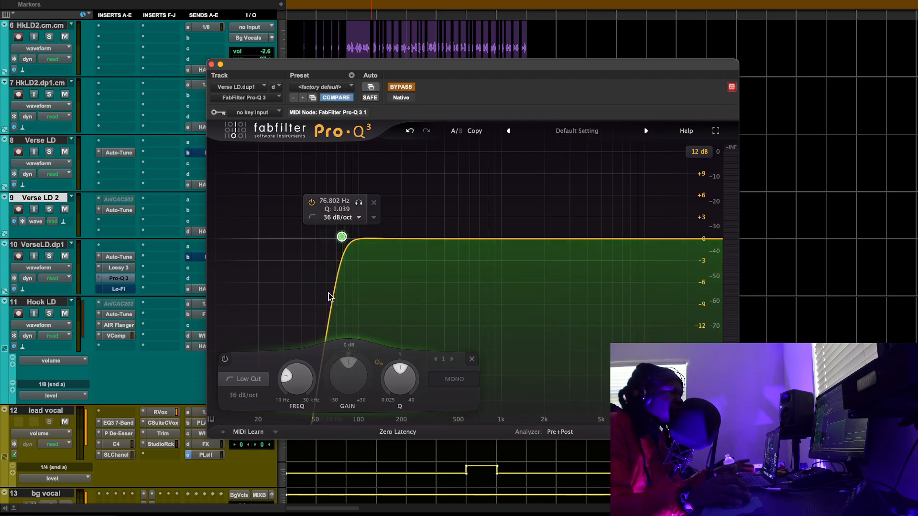
left_click(348, 218)
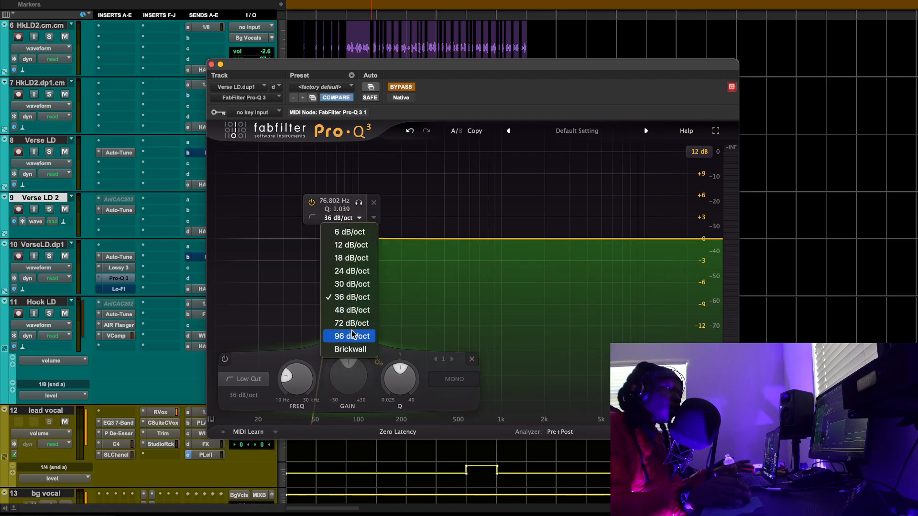
left_click(326, 336)
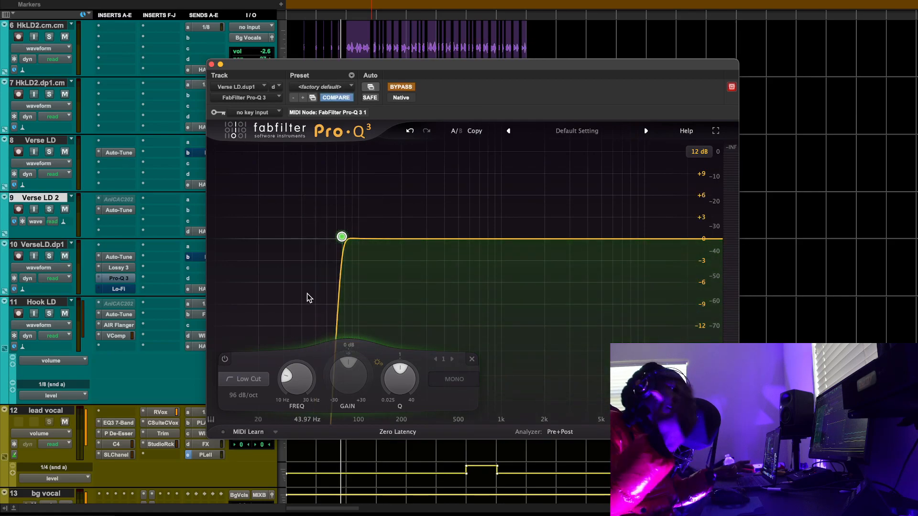
Add a 72 dB/oct high cut at about 3470 Hz in Pro-Q 3 and close the equalizer
left_click(674, 240)
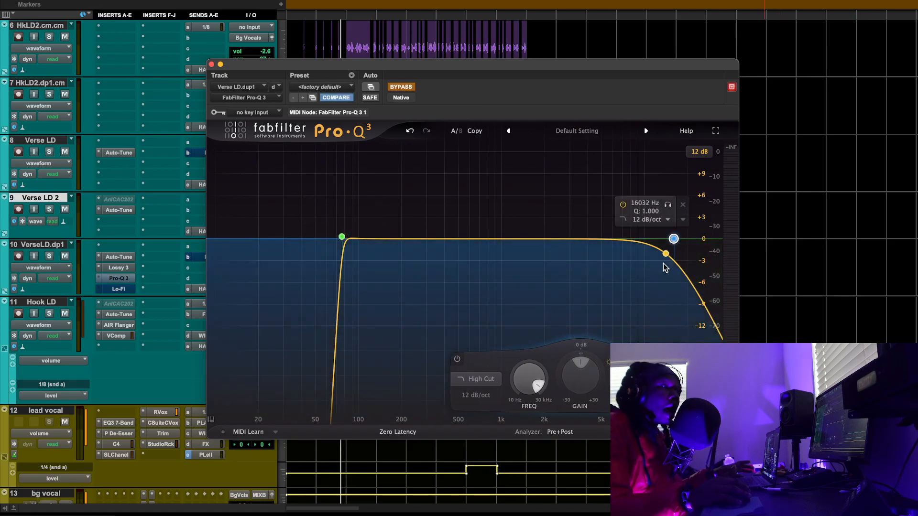
left_click(650, 221)
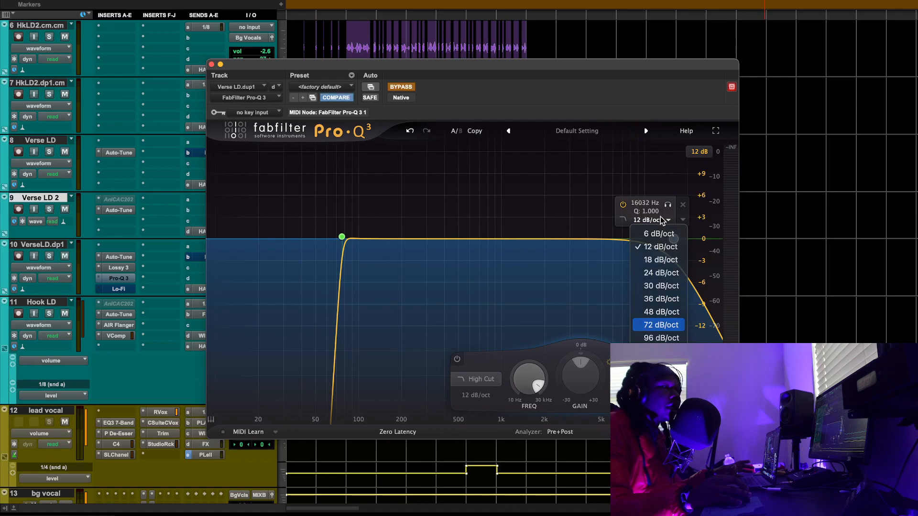
left_click(661, 325)
left_click_drag(676, 240, 578, 241)
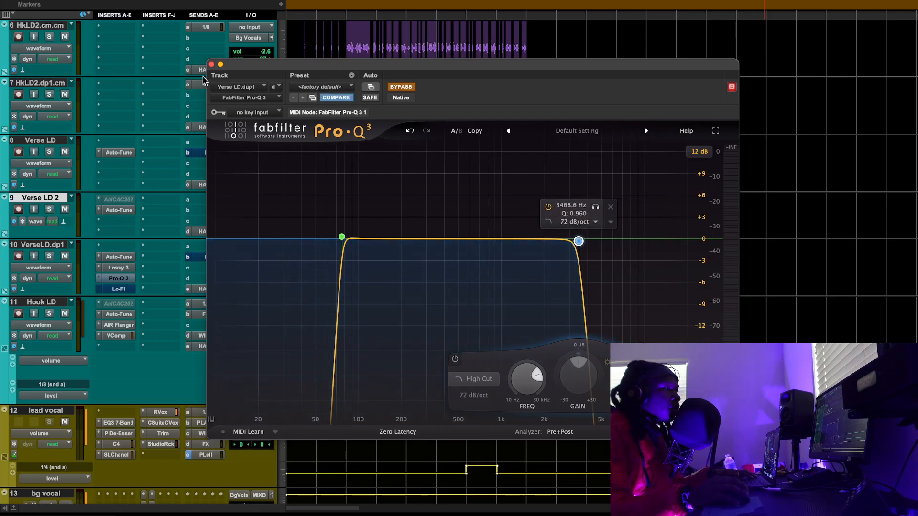
left_click(211, 64)
Play back the vocals and examine the Lossy 3 settings on the Audio 1.cm track
scroll(430, 143, "up", 10)
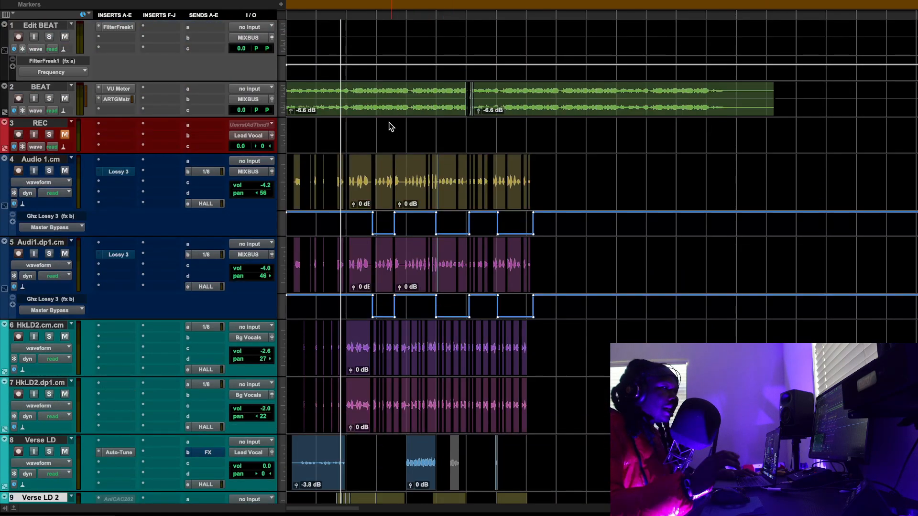
scroll(390, 127, "down", 1)
scroll(400, 153, "up", 2)
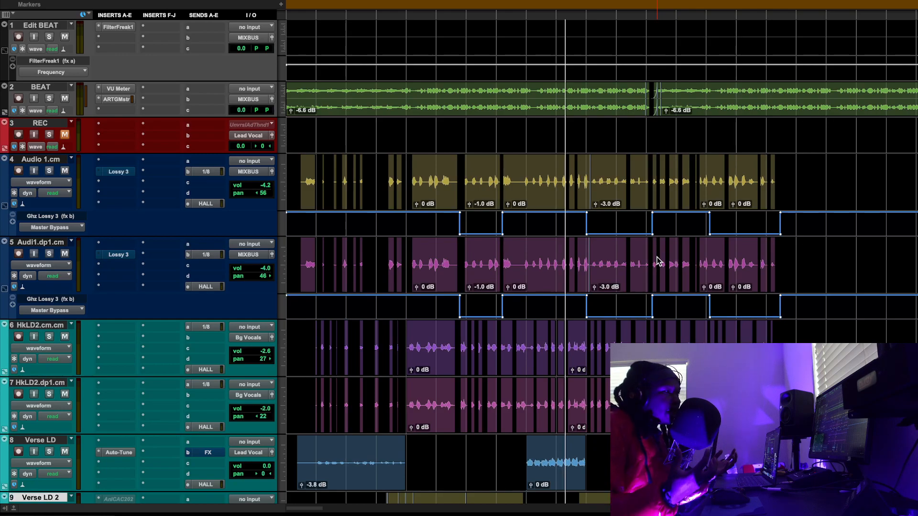
key("space")
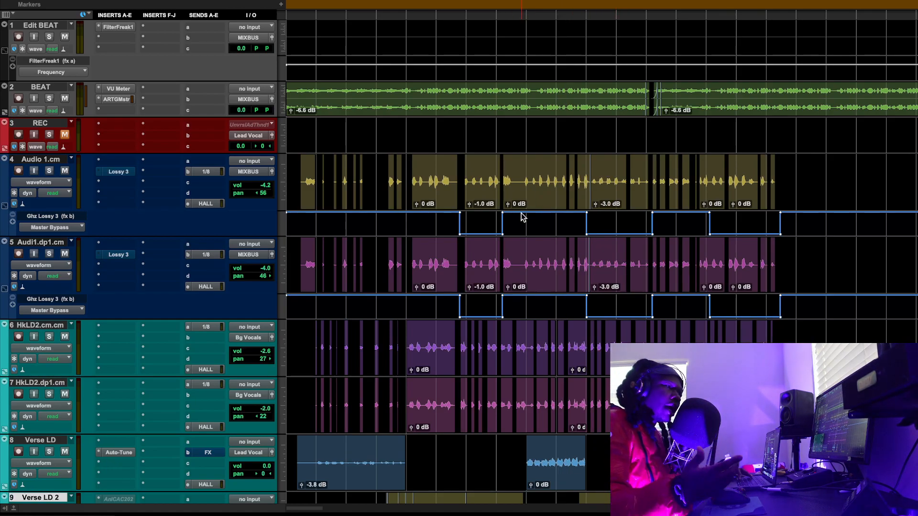
key("space")
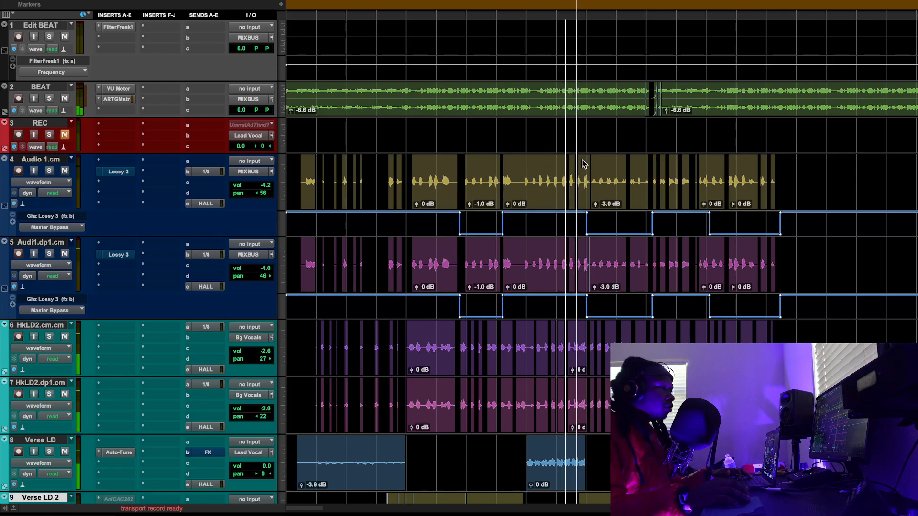
left_click(119, 171)
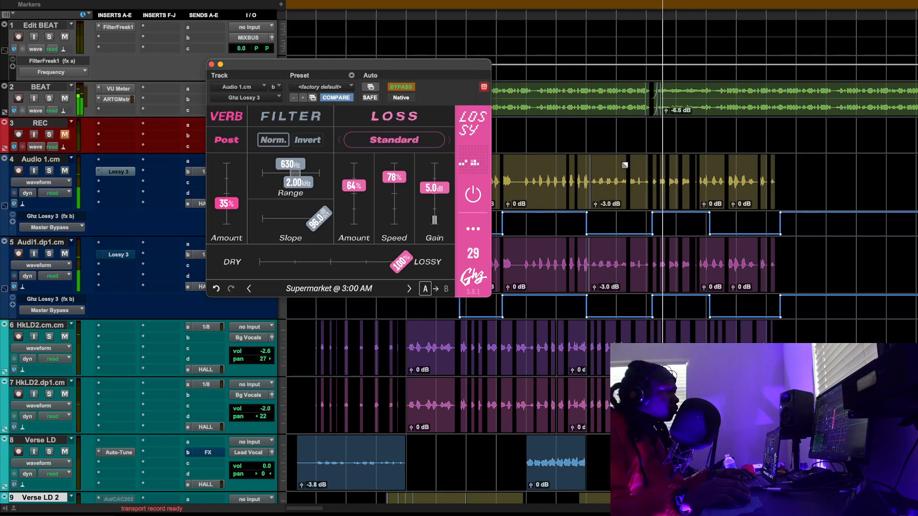
key("space")
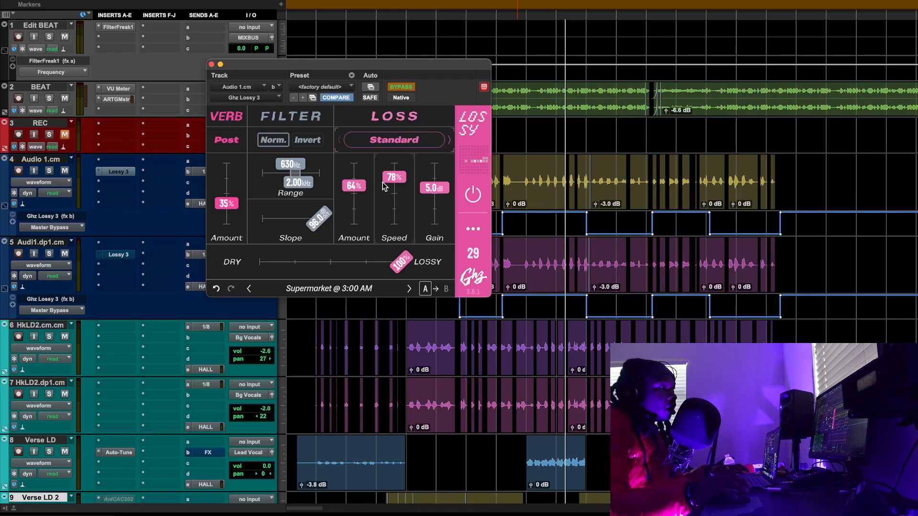
left_click(210, 65)
Open Lossy 3 on the VerseLD.dp1 track, move its window clear of the sends and select that track
scroll(287, 242, "down", 8)
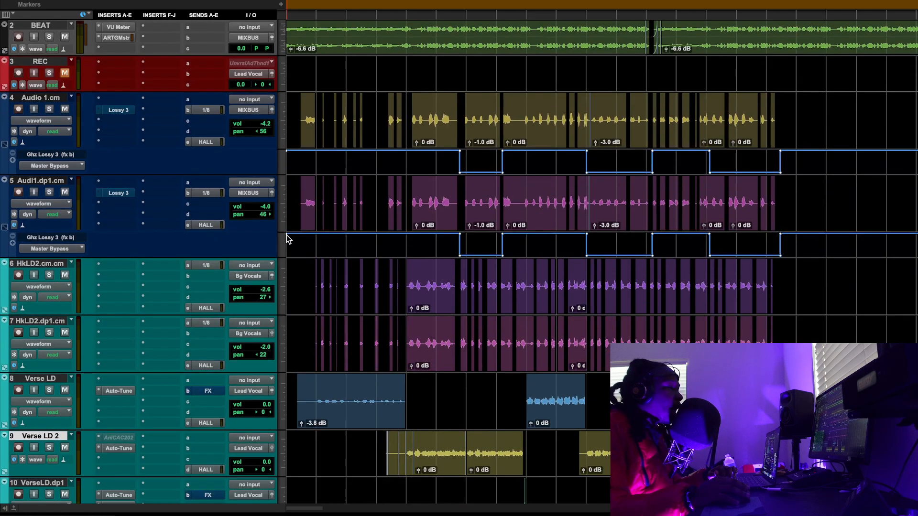
left_click(118, 375)
scroll(268, 267, "down", 1)
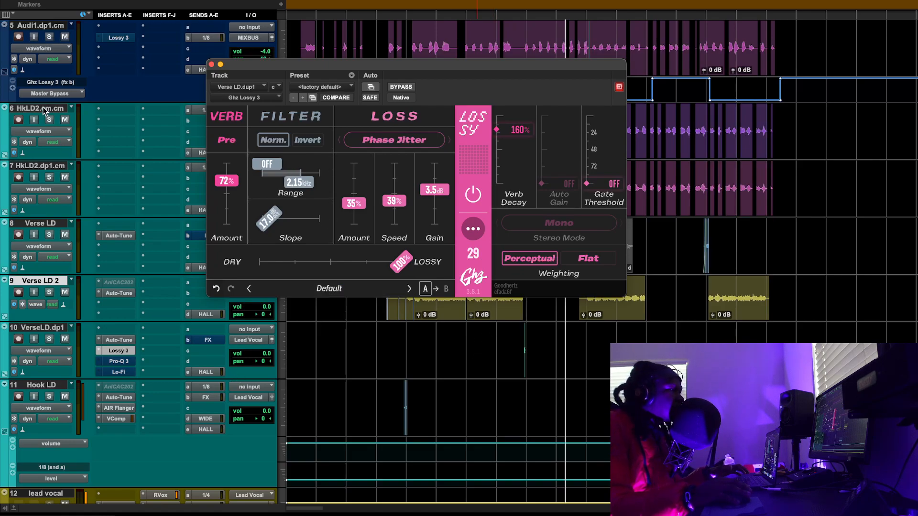
left_click_drag(261, 68, 330, 75)
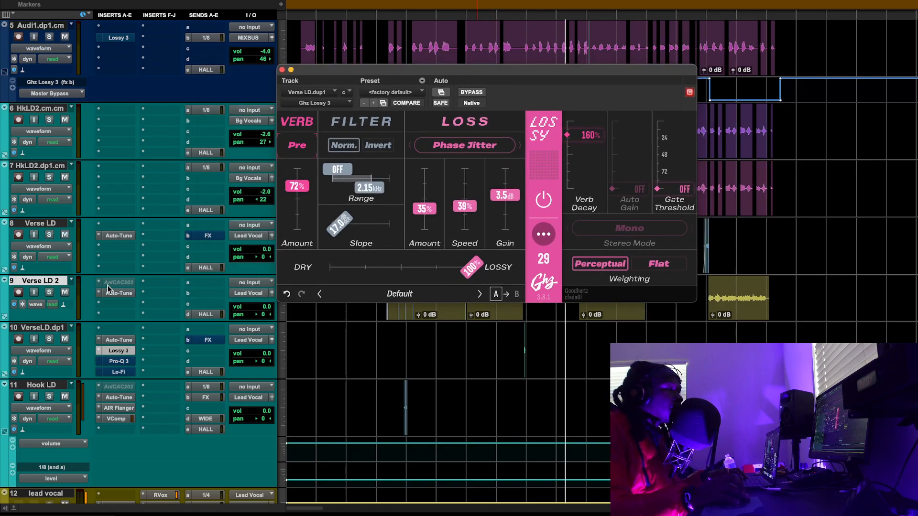
left_click(56, 328)
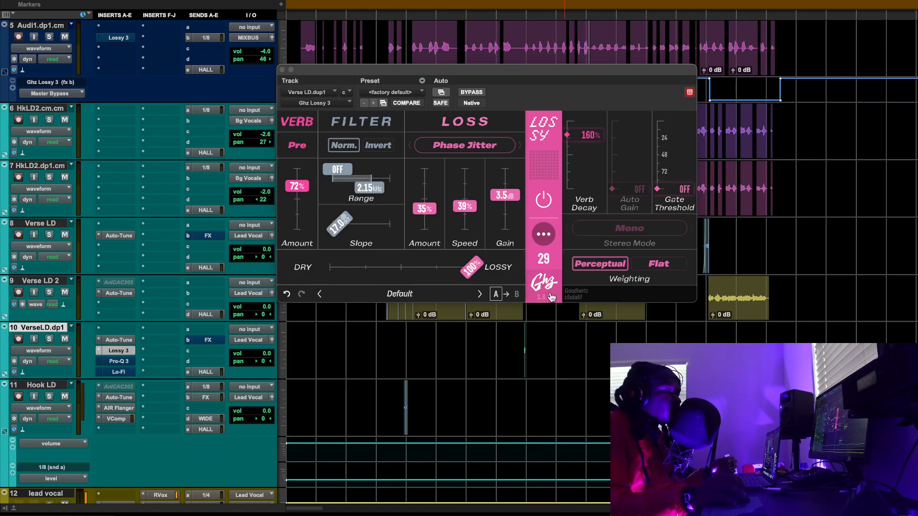
left_click(210, 212)
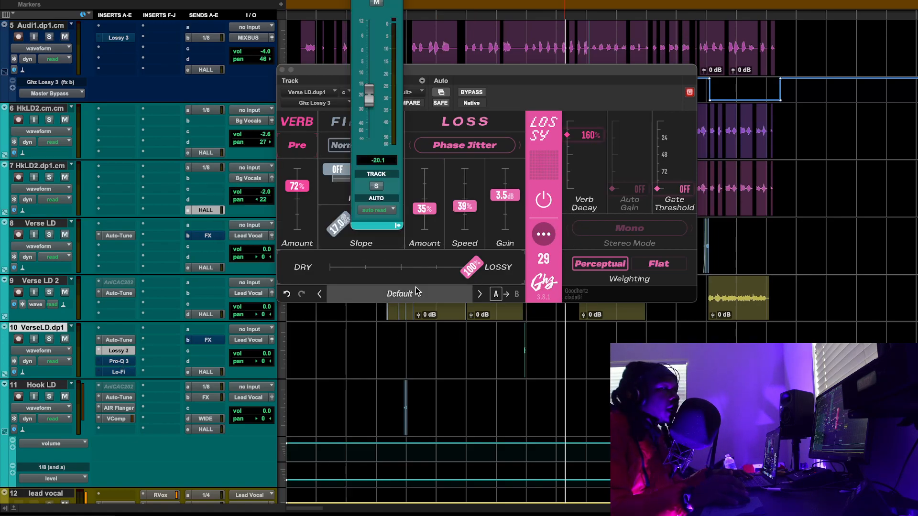
left_click(352, 150)
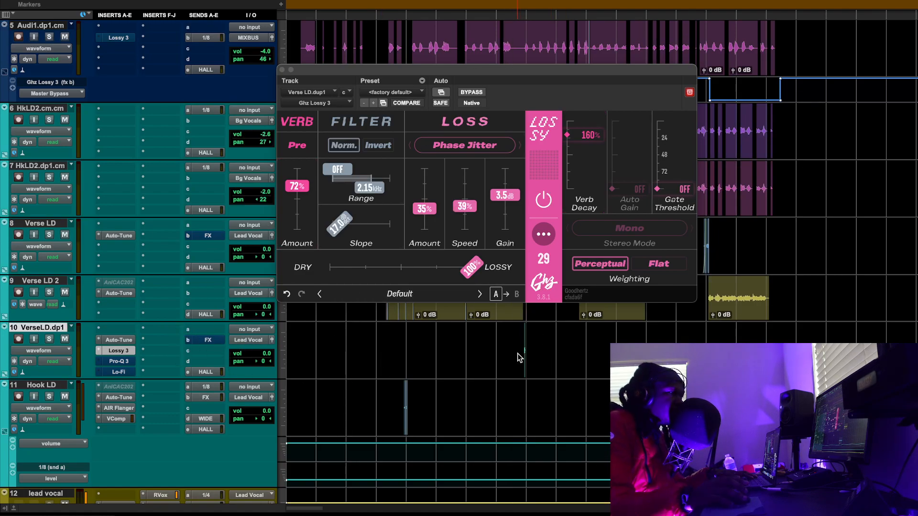
Audition the VerseLD.dp1 vocal clip, raise the Lossy 3 Verb amount to 76% and close the plug-in
key("space")
key("super+bracketright")
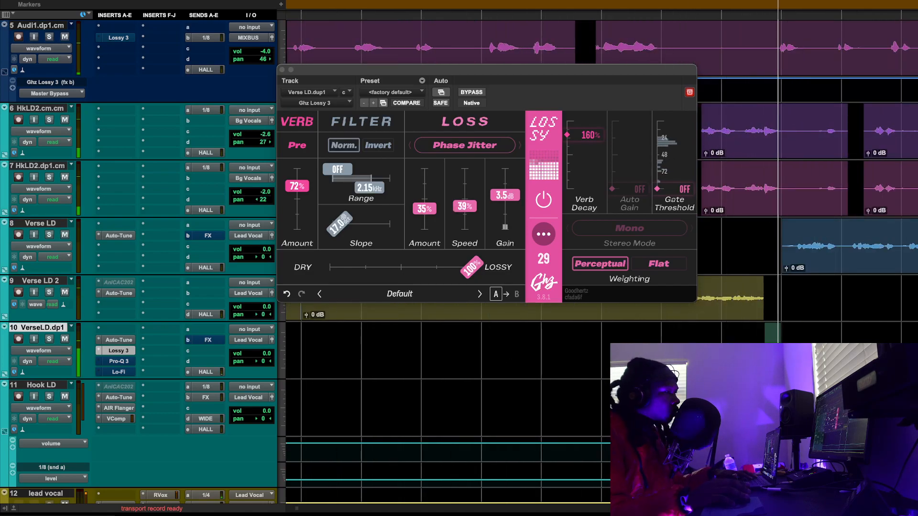
left_click(468, 48)
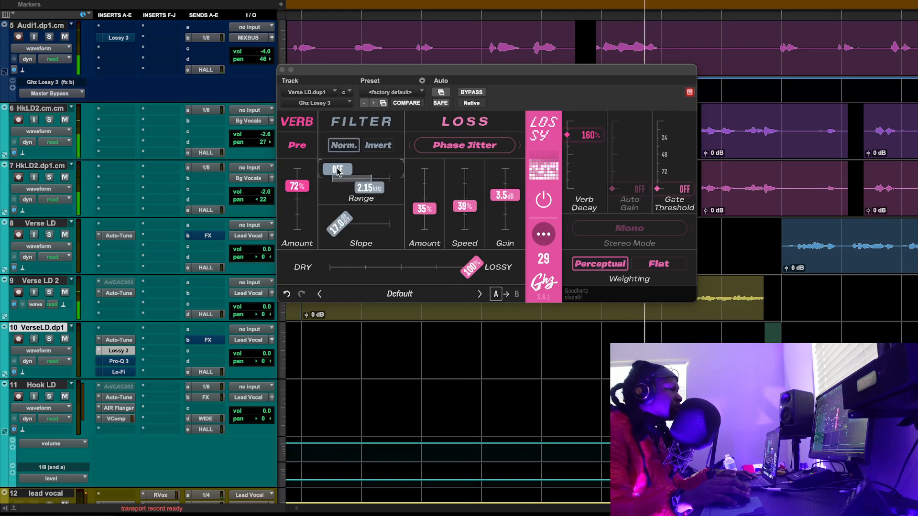
left_click_drag(300, 186, 302, 183)
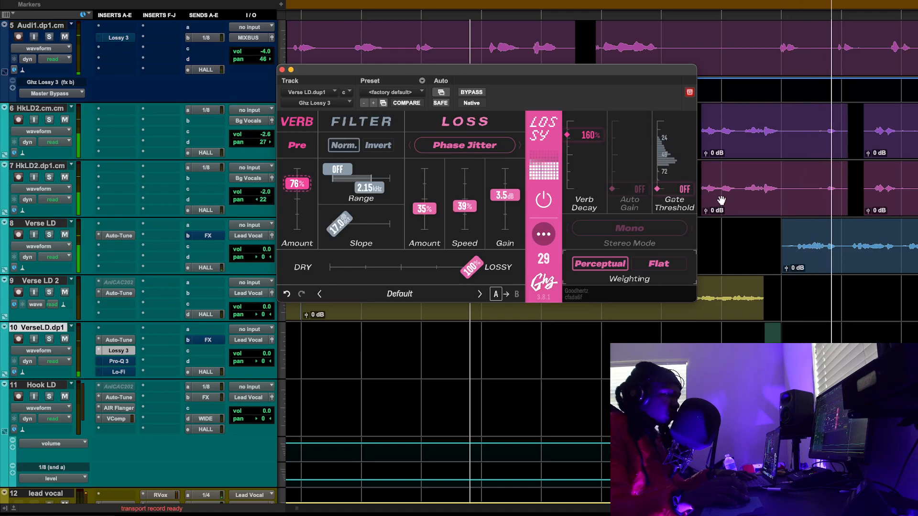
key("r")
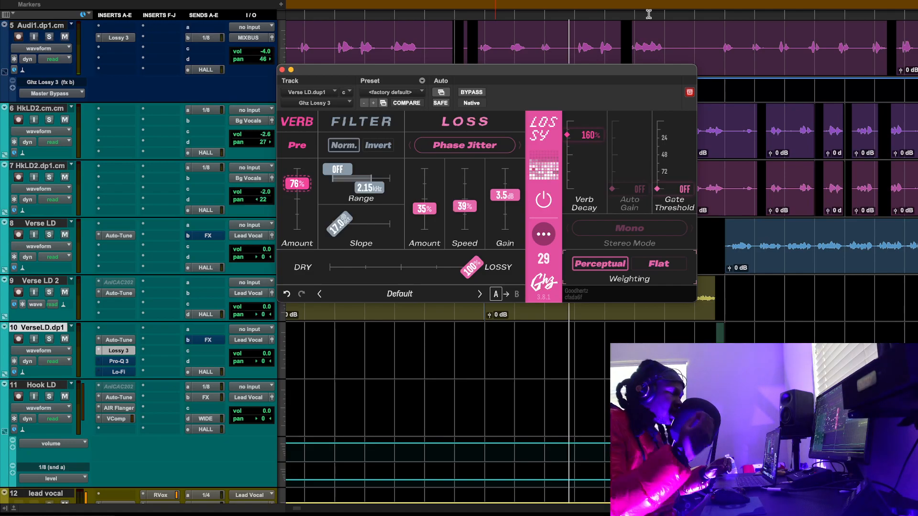
left_click(626, 35)
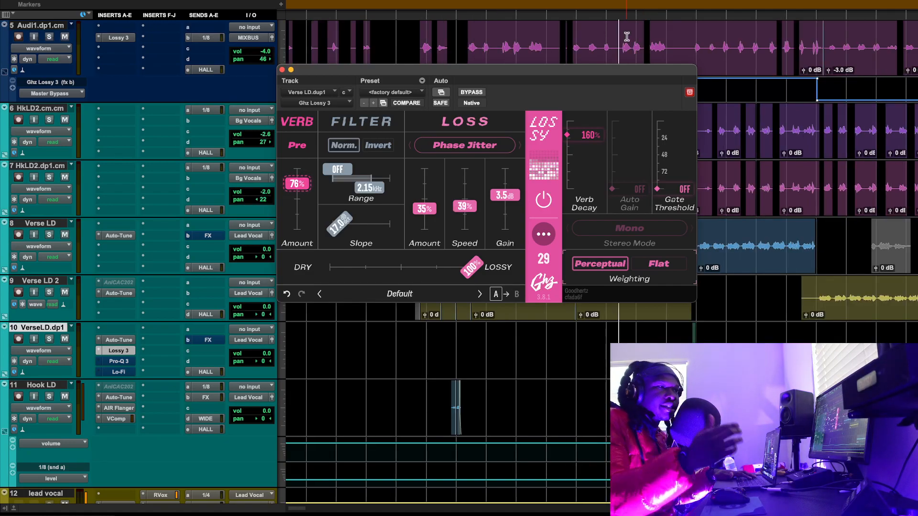
left_click(281, 70)
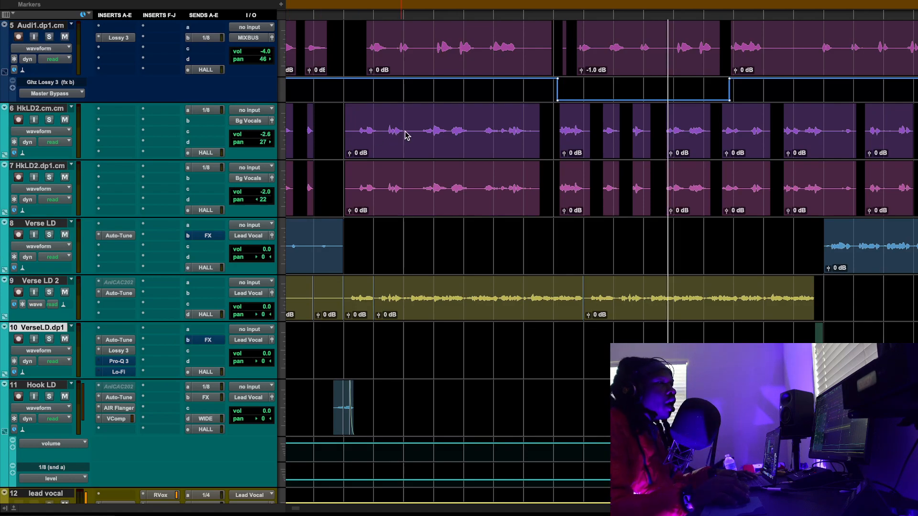
Examine the Lossy 3 Master Bypass automation transitions along the Audio 1.cm and Audi1.dp1.cm ad-lib clips
scroll(688, 110, "up", 4)
left_click(706, 15)
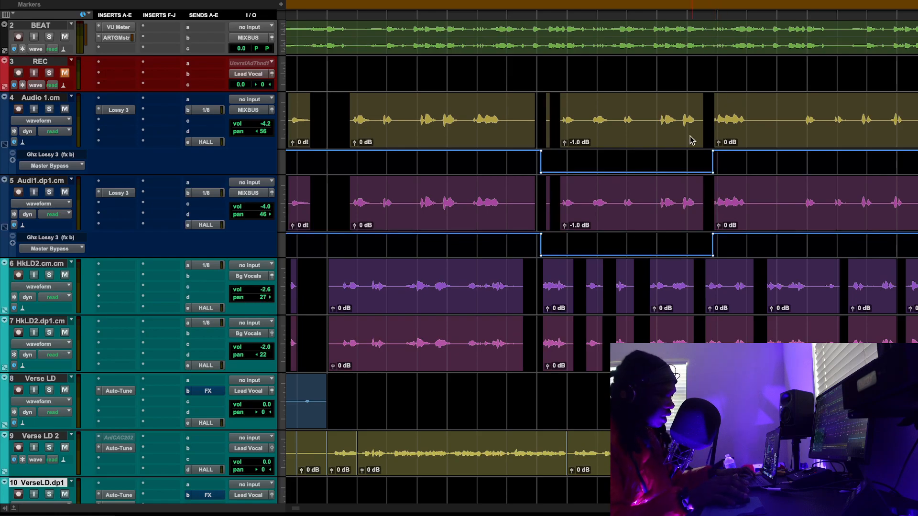
key("ctrl+bracketright")
key("ctrl+bracketright")
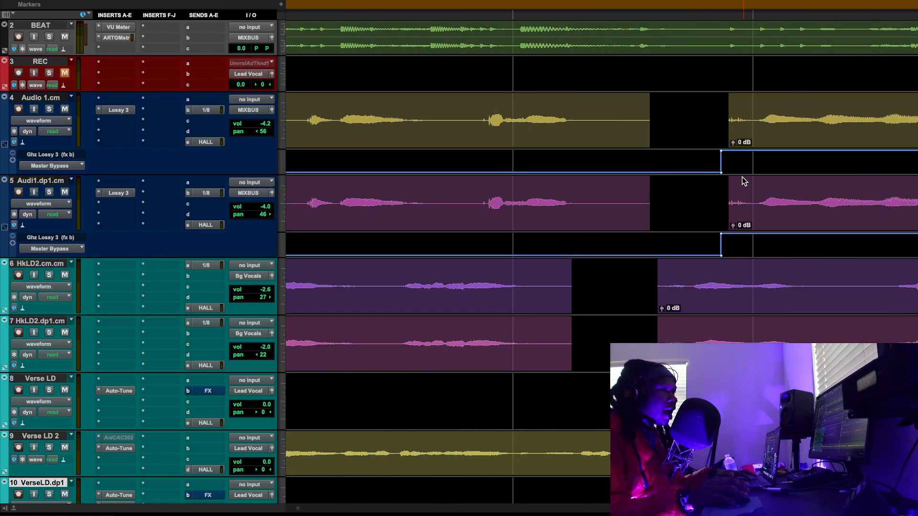
key("ctrl+bracketleft")
key("ctrl+bracketleft")
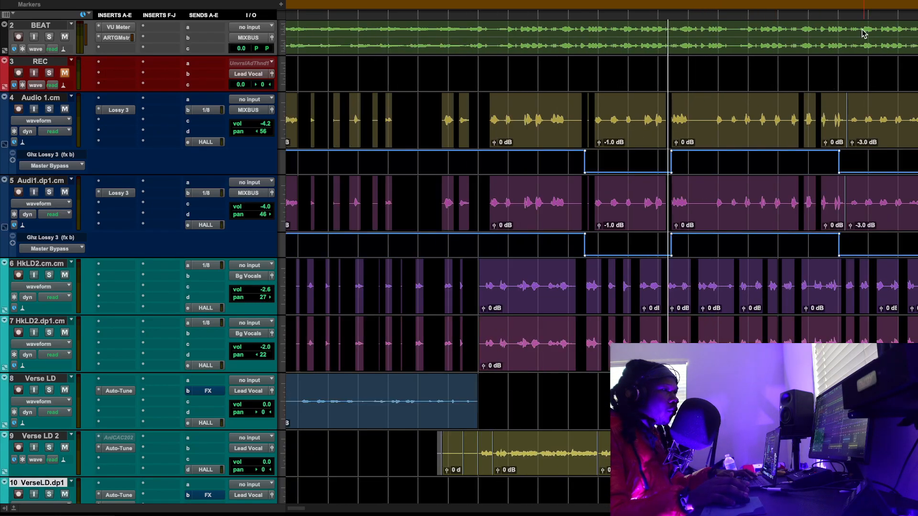
key("ctrl+bracketright")
key("ctrl+bracketright")
key("ctrl+bracketright")
key("ctrl+bracketright")
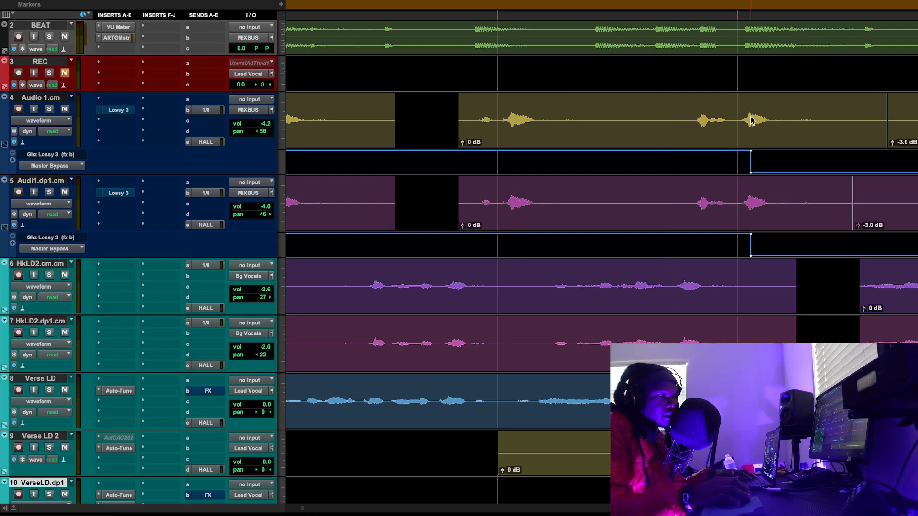
scroll(748, 122, "up", 1)
scroll(755, 128, "up", 1)
scroll(830, 123, "down", 1)
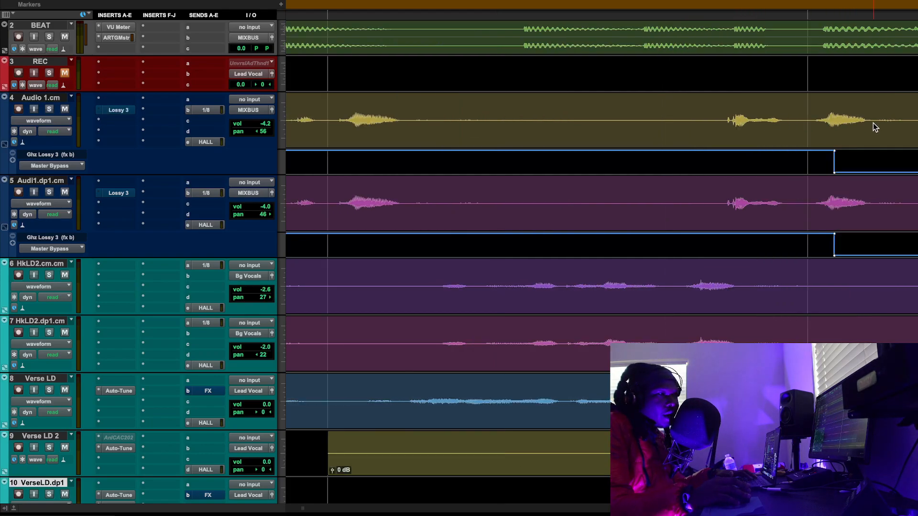
scroll(705, 28, "down", 1)
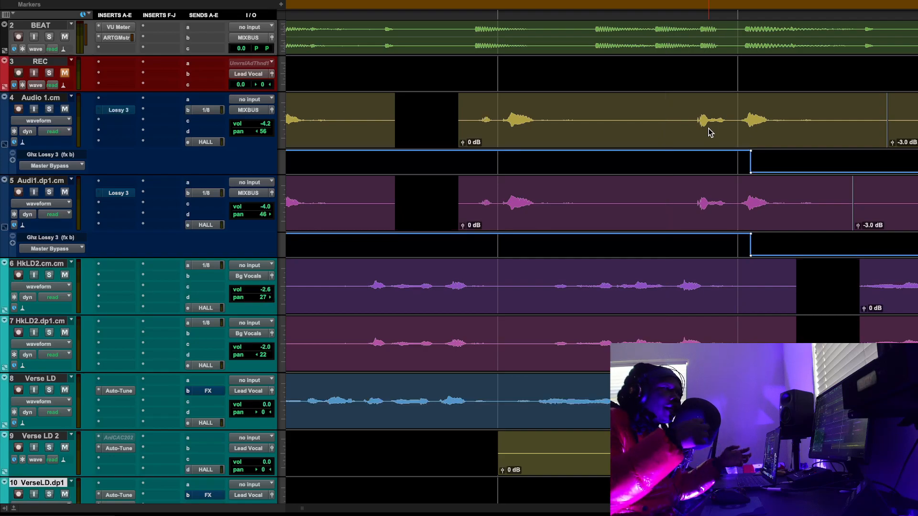
Audition the ad-lib passage leading into the Lossy 3 bypass automation change on the Audio 1.cm and Audi1.dp1.cm tracks
key("space")
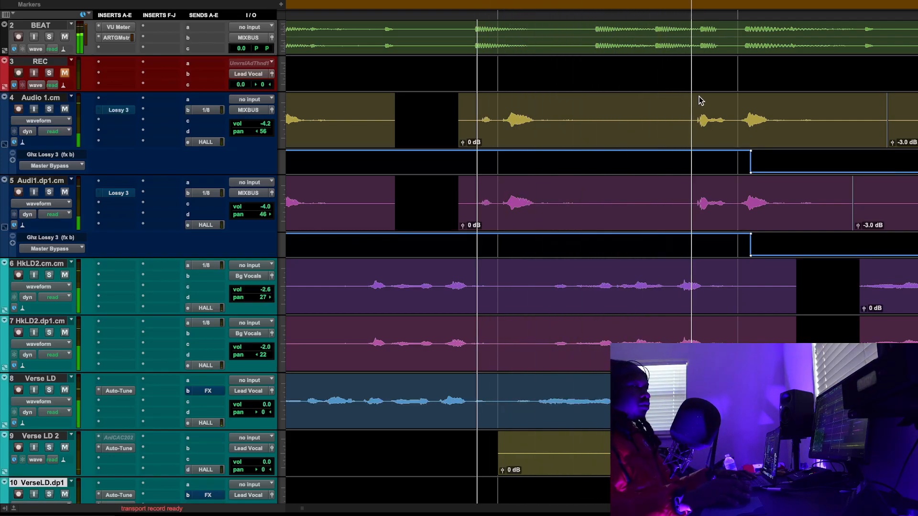
key("space")
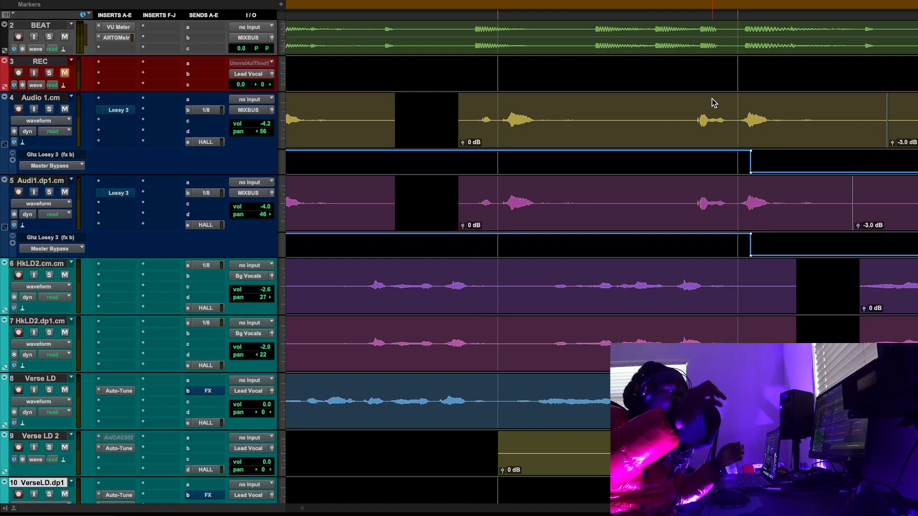
right_click(716, 101)
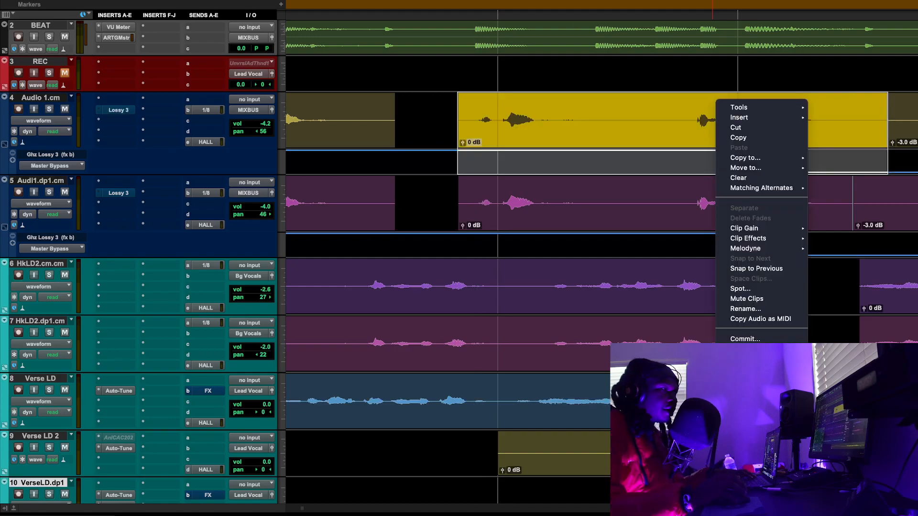
key("Escape")
left_click_drag(751, 163, 287, 163)
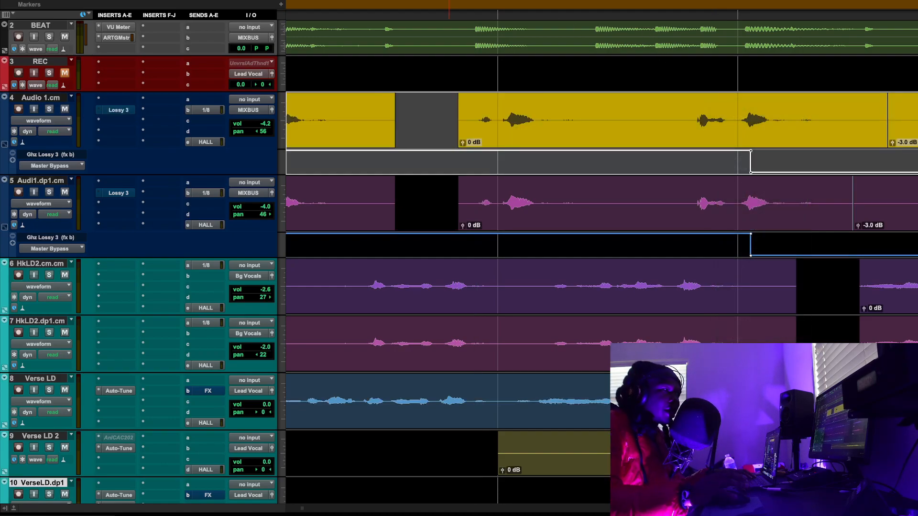
left_click(448, 162)
key("space")
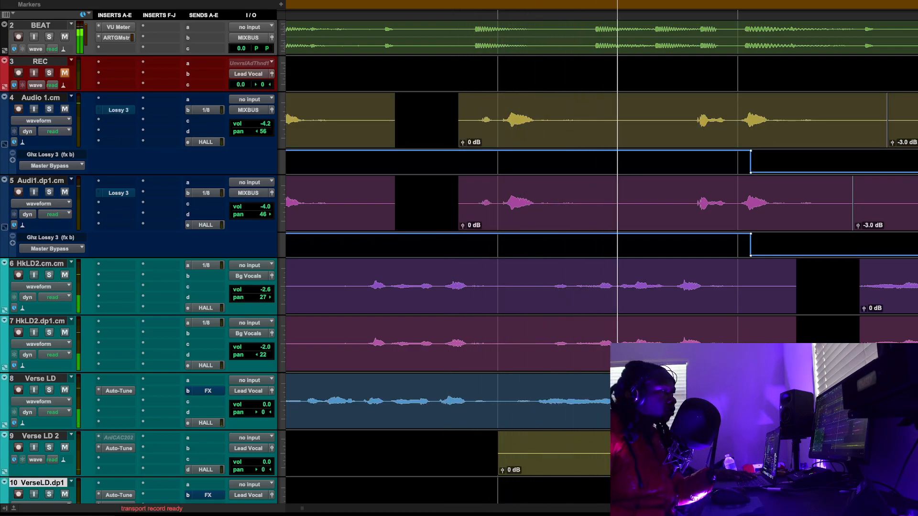
key("r")
key("r")
key("r")
key("r")
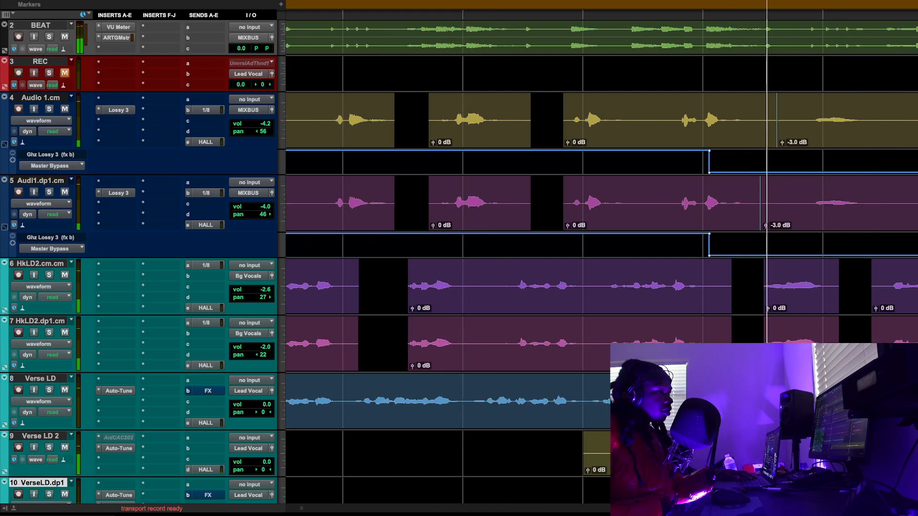
Open Lossy 3 on the MIXBUS track and review its list of automated parameters without altering it
scroll(540, 152, "down", 10)
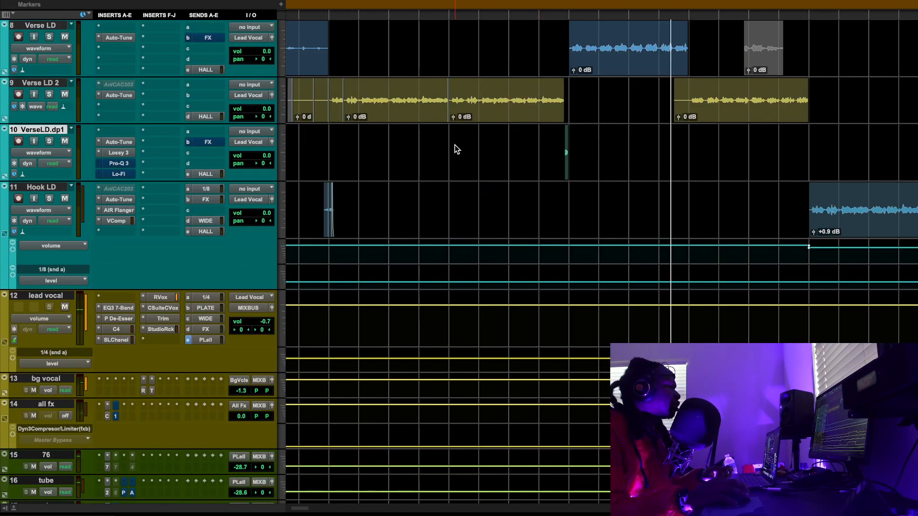
scroll(455, 144, "down", 6)
scroll(454, 142, "down", 3)
scroll(454, 142, "up", 5)
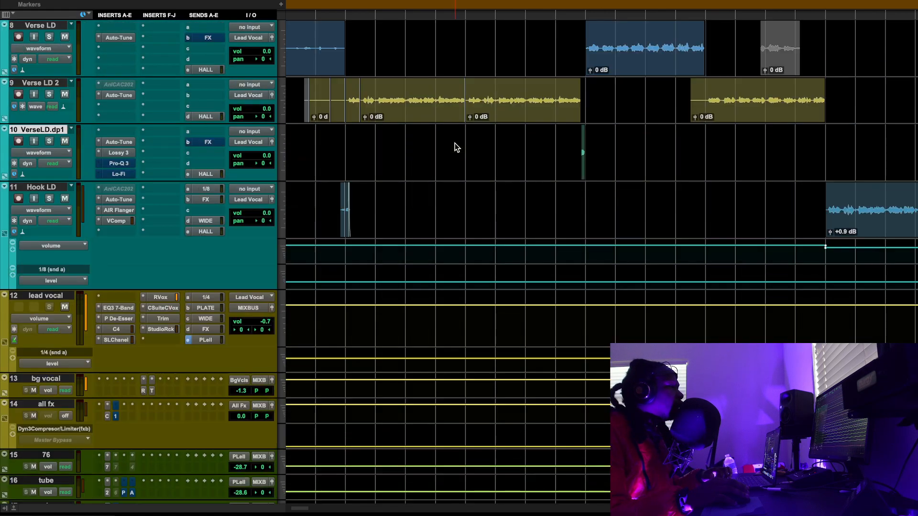
scroll(455, 143, "down", 10)
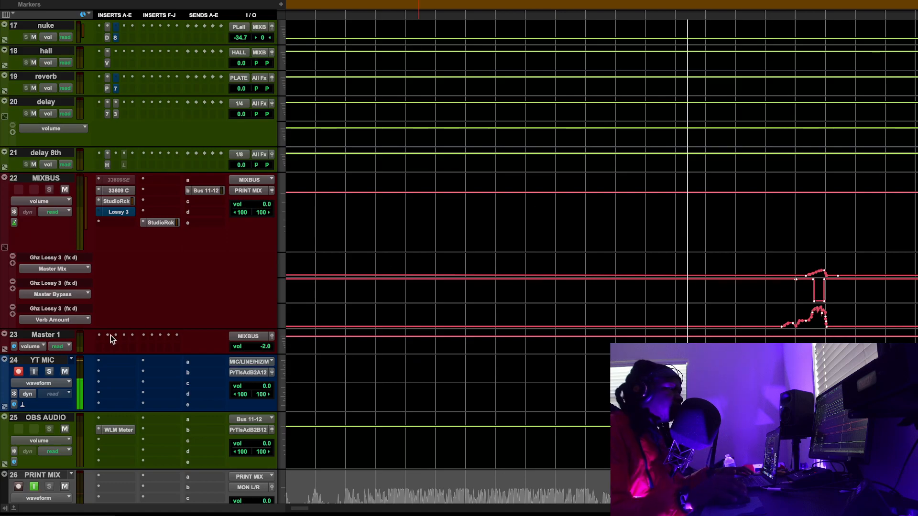
left_click(116, 212)
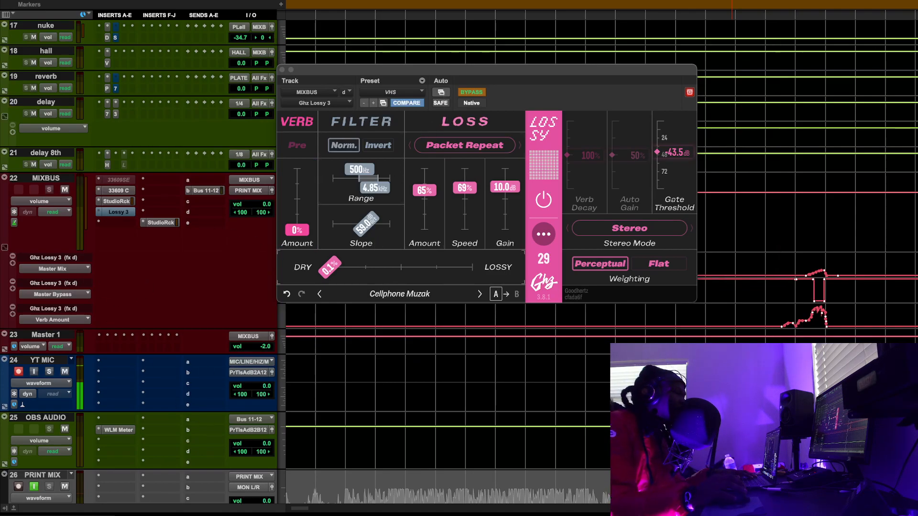
left_click(441, 92)
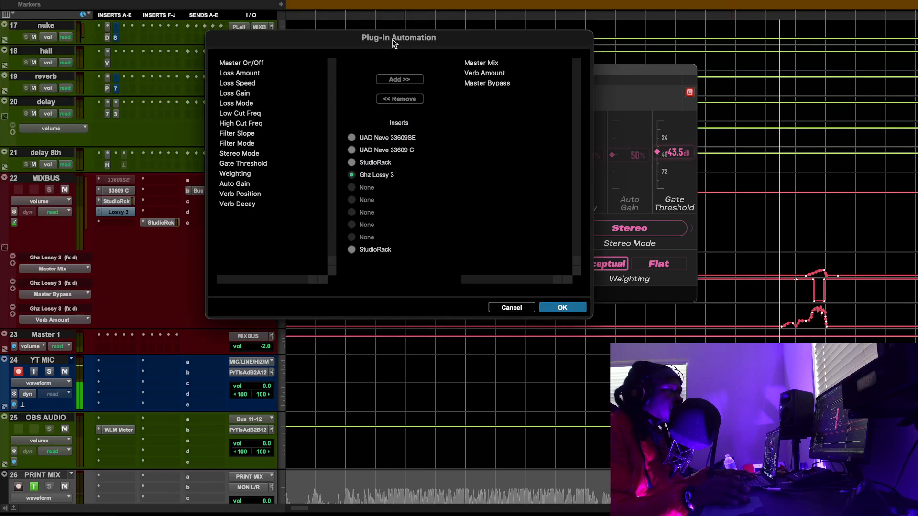
left_click(512, 308)
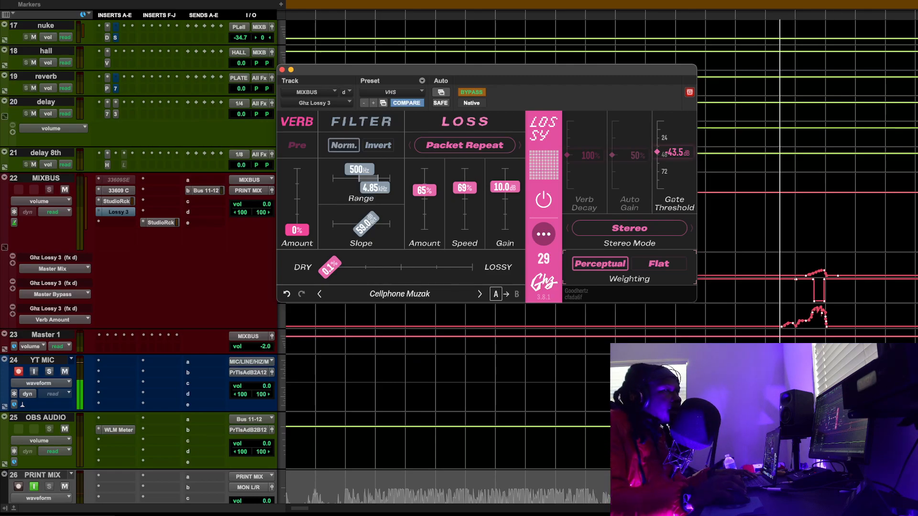
Play the section before the MIXBUS Lossy 3 automation and review the plug-in's available Loss modes
left_click(749, 126)
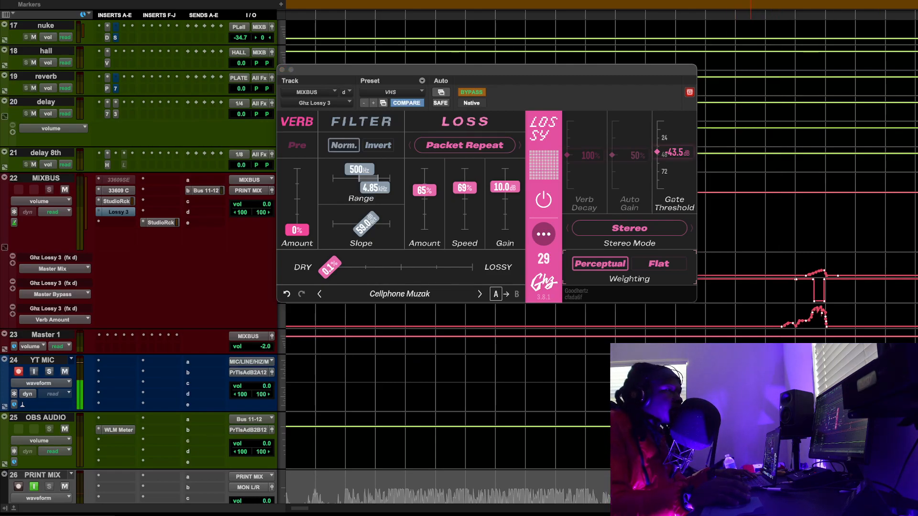
key("space")
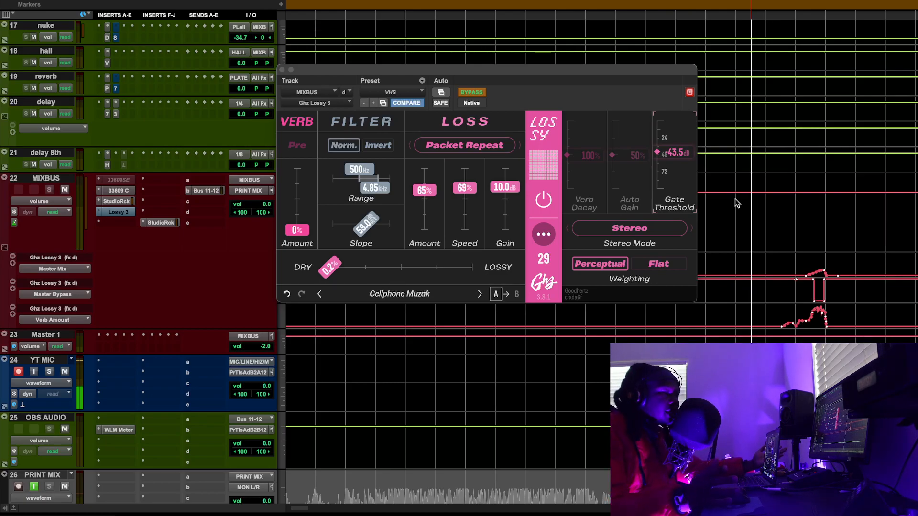
left_click(464, 144)
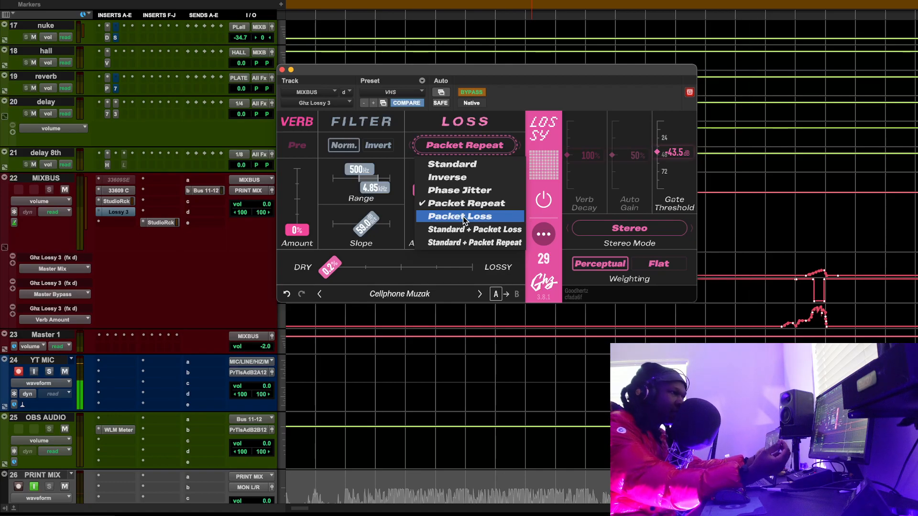
left_click(545, 78)
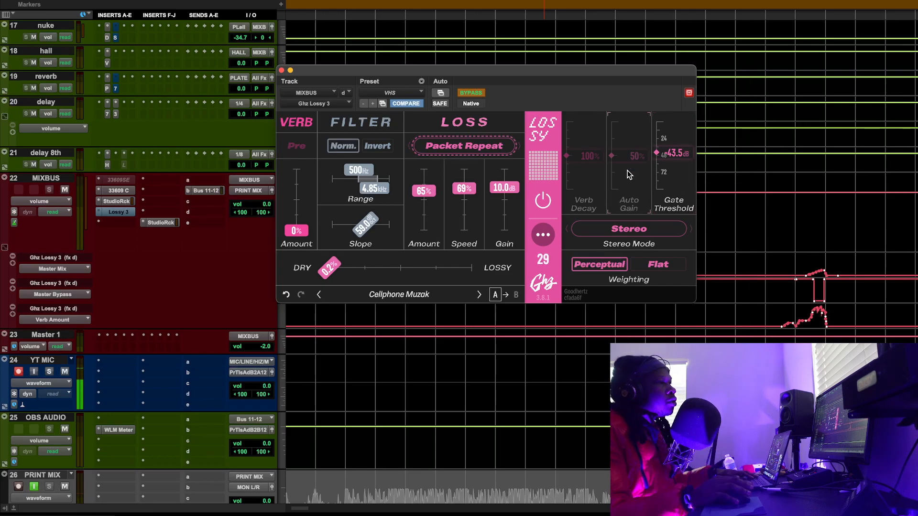
Review the Stereo Mode options of the MIXBUS Lossy 3, keeping Stereo
left_click(642, 233)
left_click(642, 232)
left_click(643, 232)
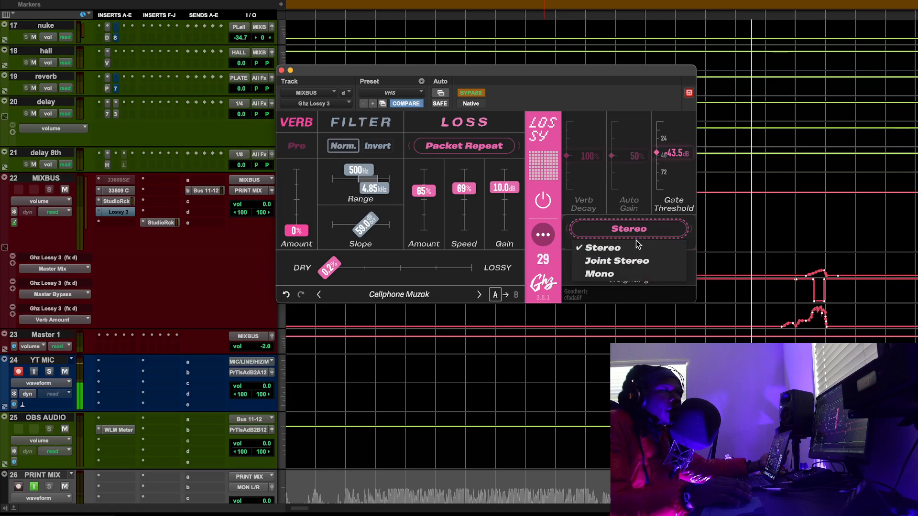
left_click(639, 227)
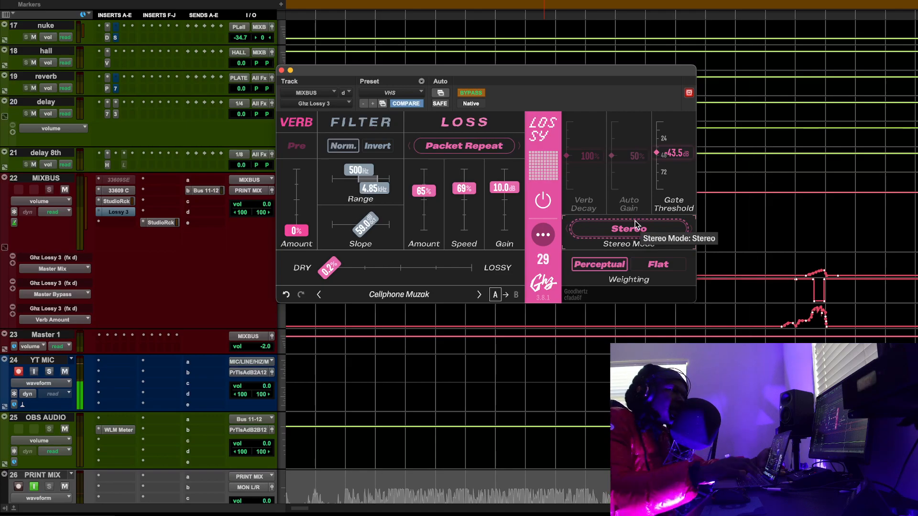
left_click(634, 221)
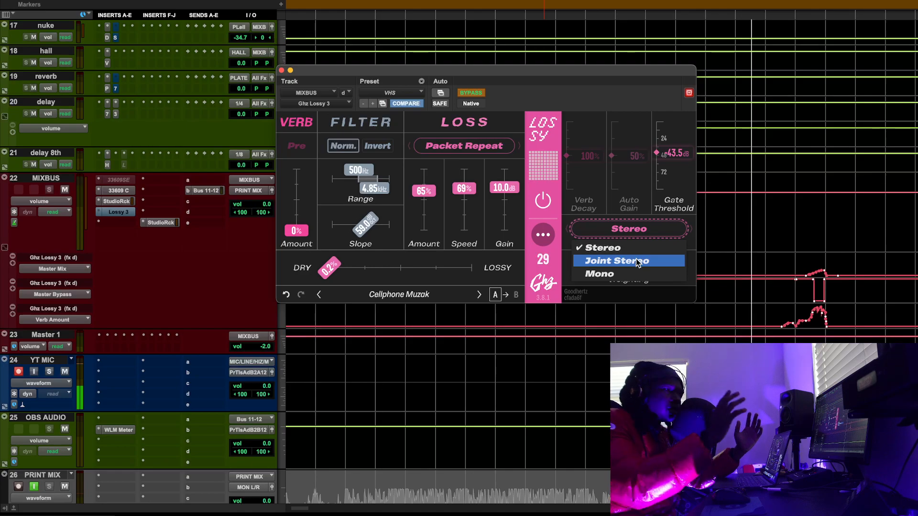
left_click(624, 220)
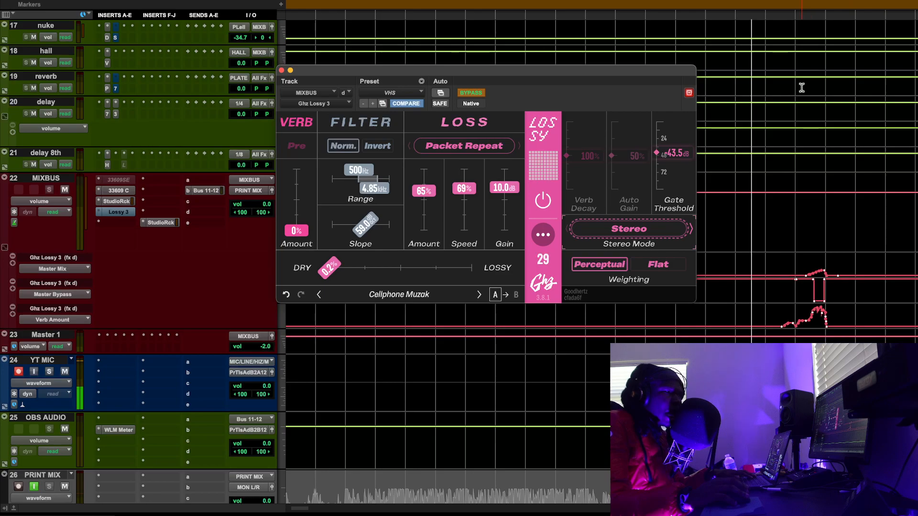
Play through the automated Lossy 3 transition on MIXBUS and examine the plug-in's Loss settings
left_click(772, 6)
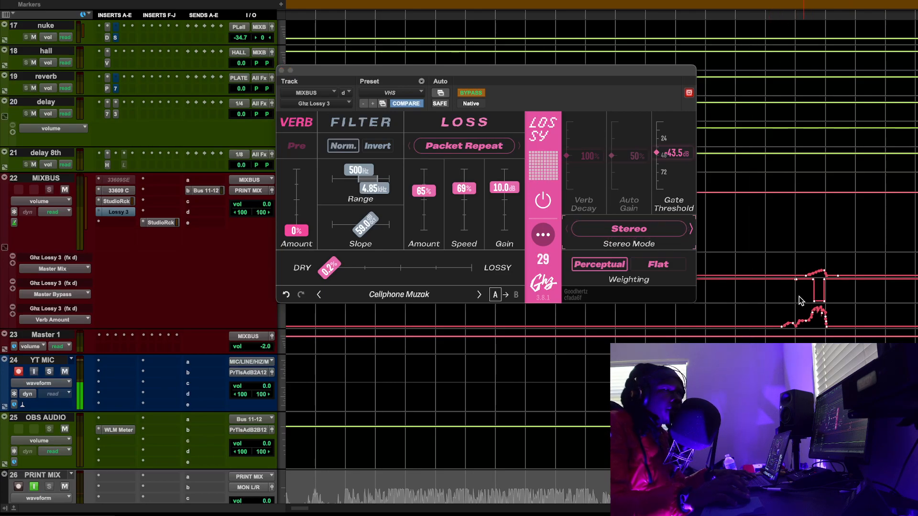
key("space")
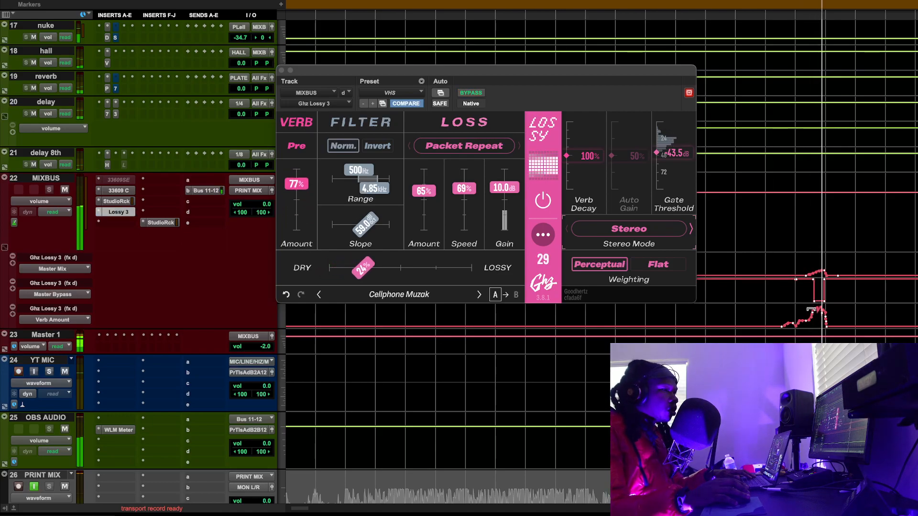
key("space")
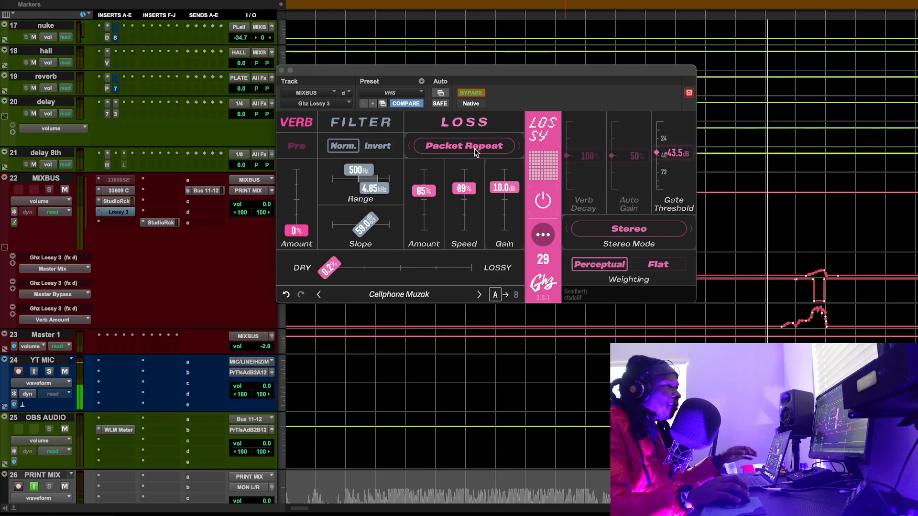
left_click(419, 192)
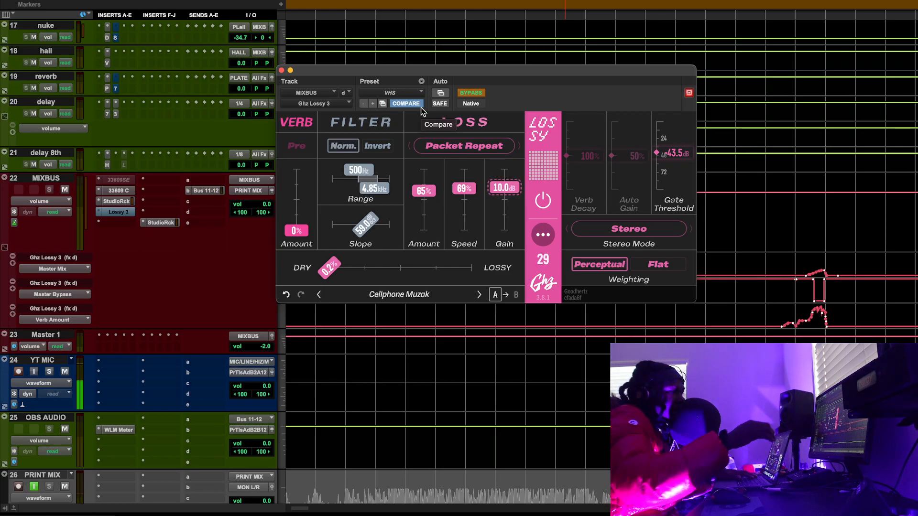
Browse the Lossy 3 preset list through the General and Verb categories and return to its beginning
left_click(411, 294)
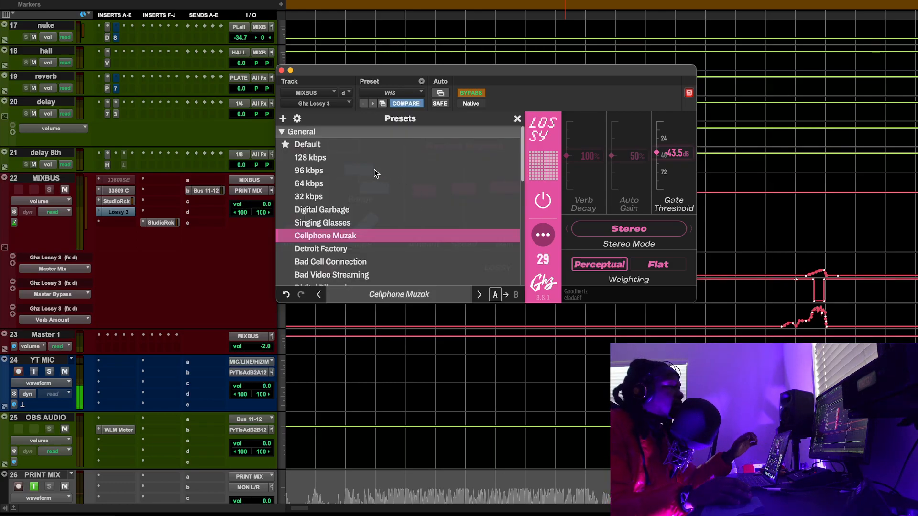
scroll(362, 196, "down", 3)
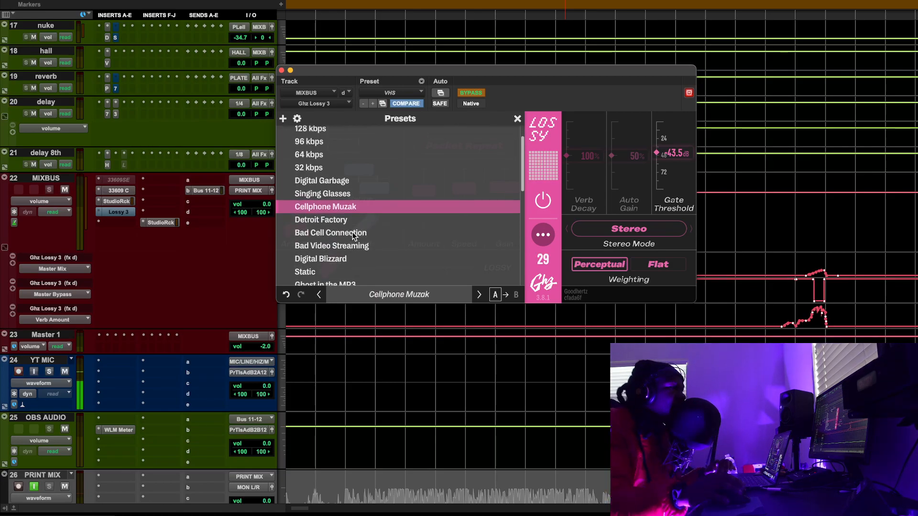
scroll(353, 229, "down", 2)
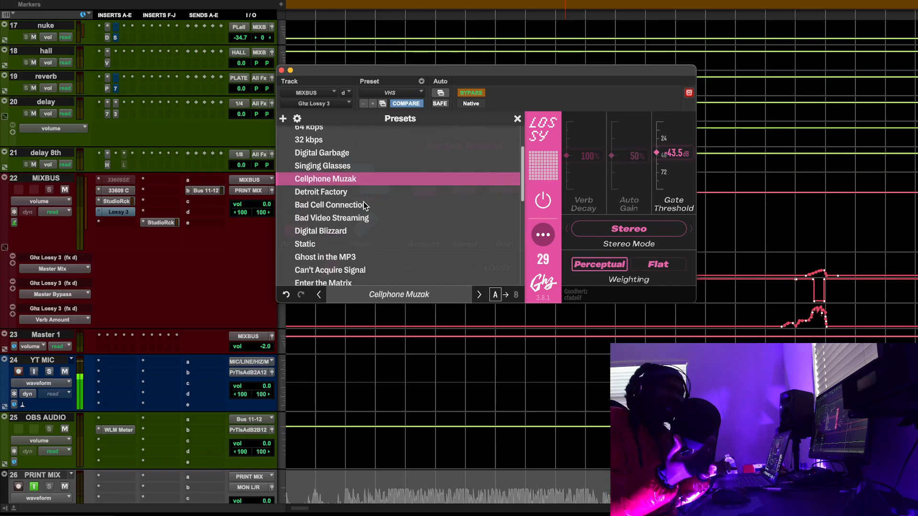
scroll(363, 205, "down", 2)
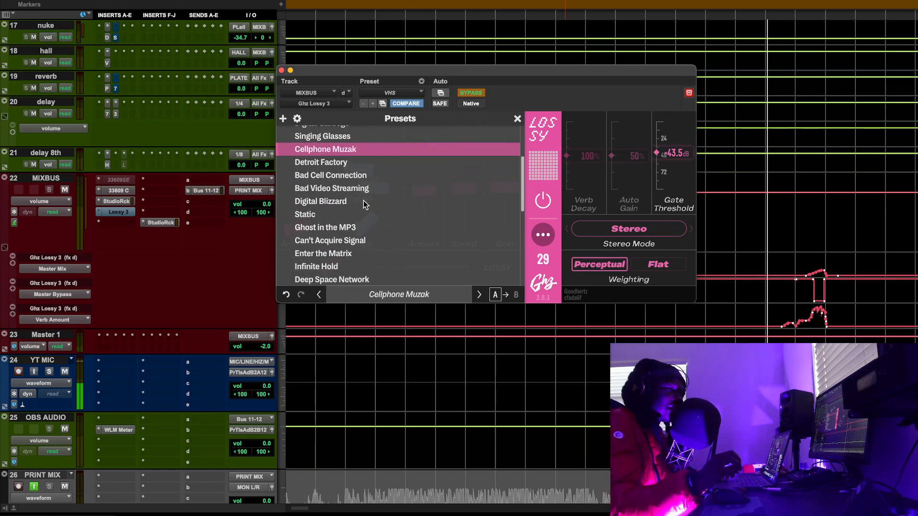
scroll(363, 205, "down", 4)
scroll(363, 200, "down", 12)
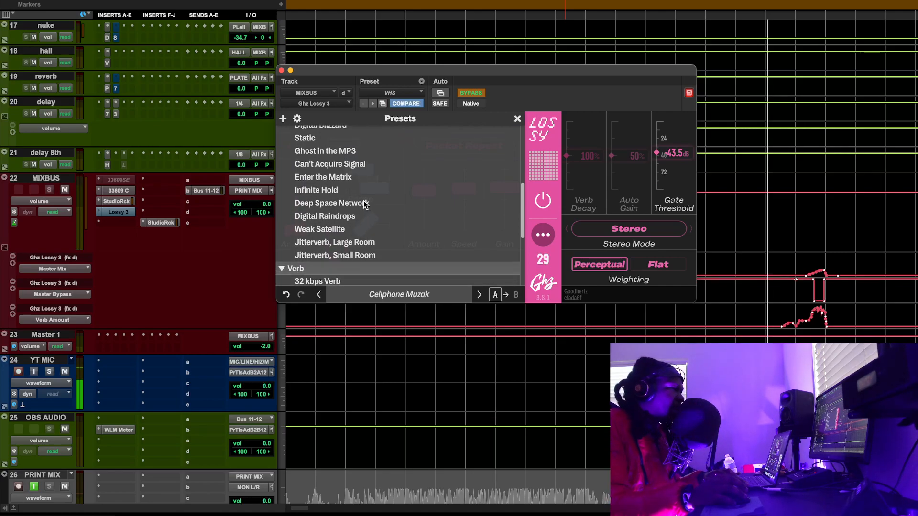
scroll(363, 200, "up", 20)
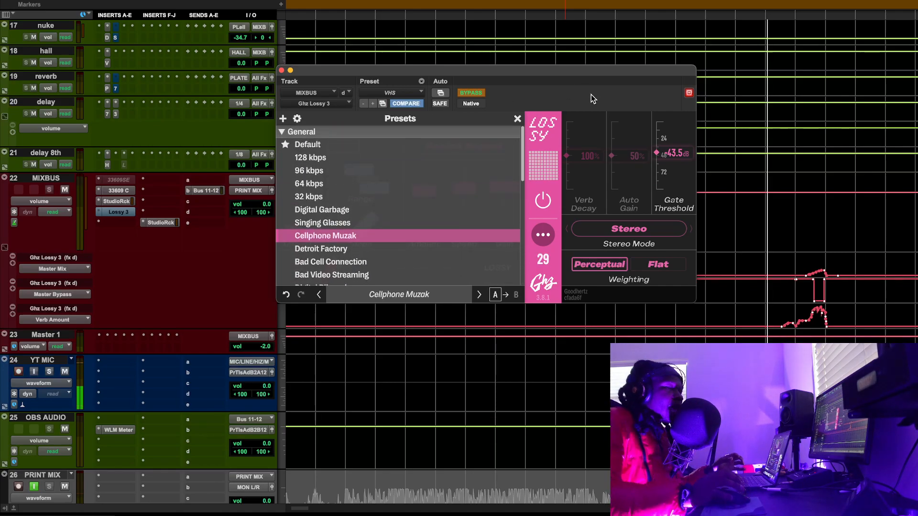